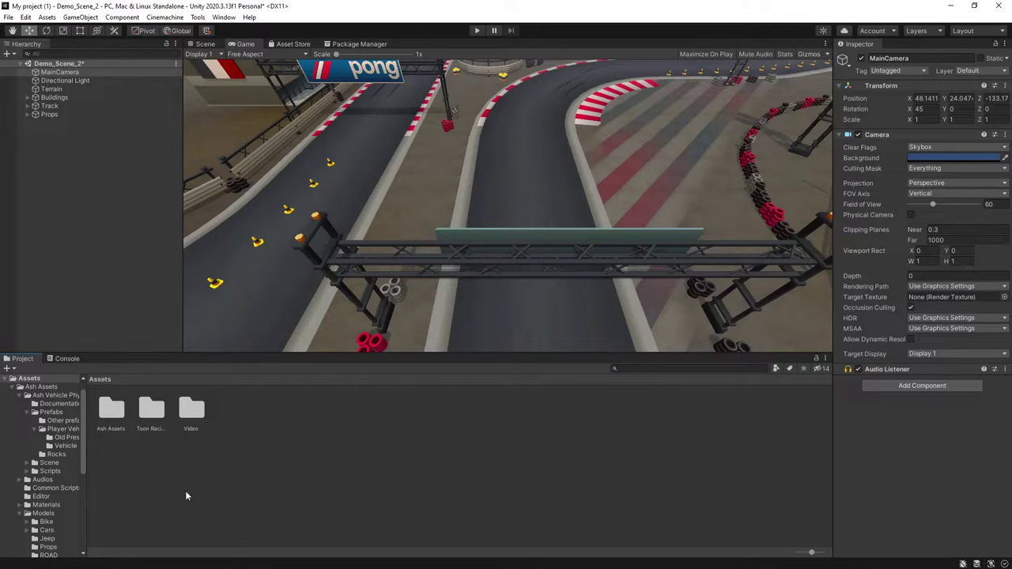
# Place the Rally_Car_3C prefab from the Toon Racing rally car prefabs onto the track in the scene
pyautogui.doubleClick(150, 411)
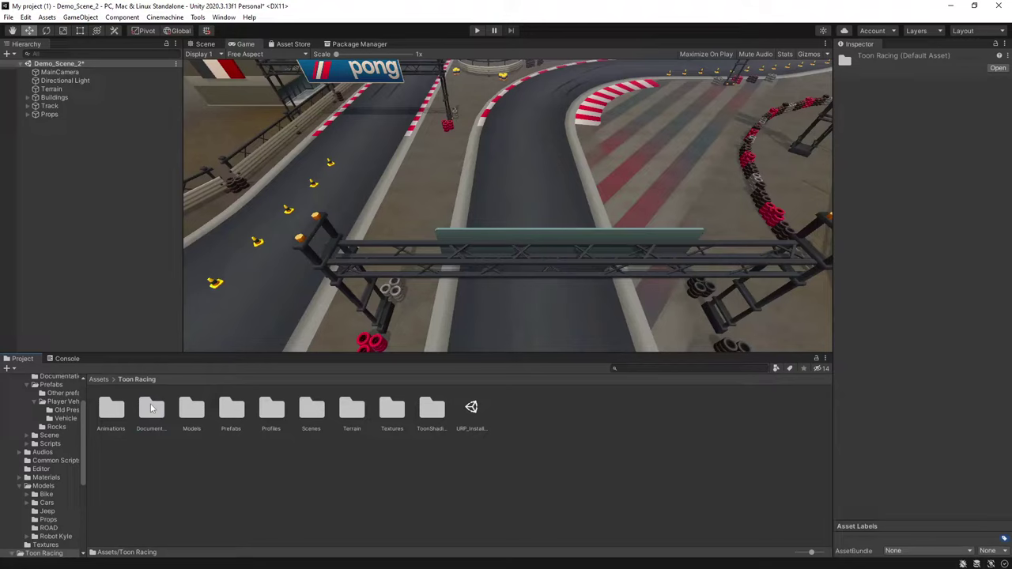
pyautogui.doubleClick(230, 411)
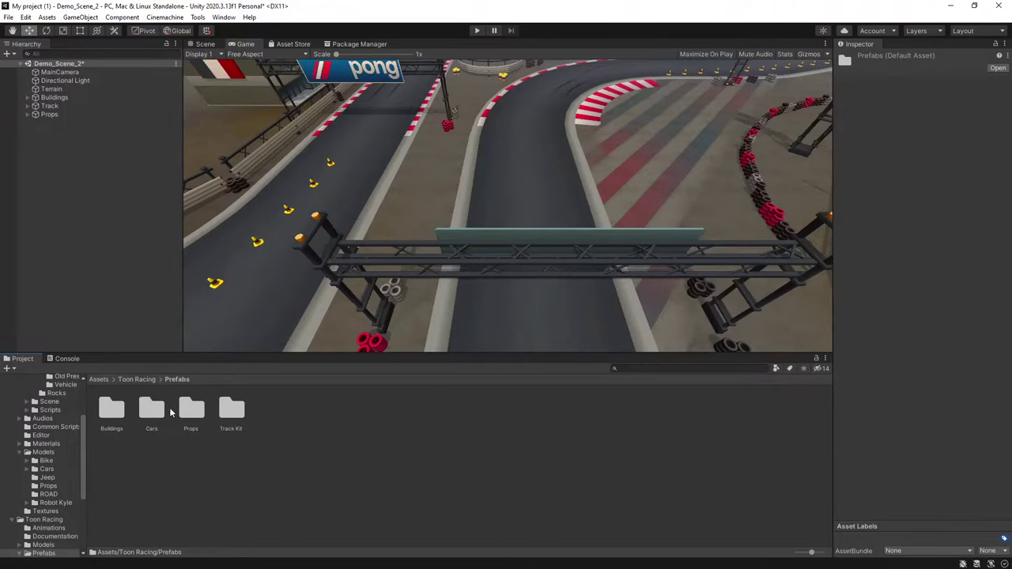
pyautogui.doubleClick(152, 411)
pyautogui.doubleClick(191, 410)
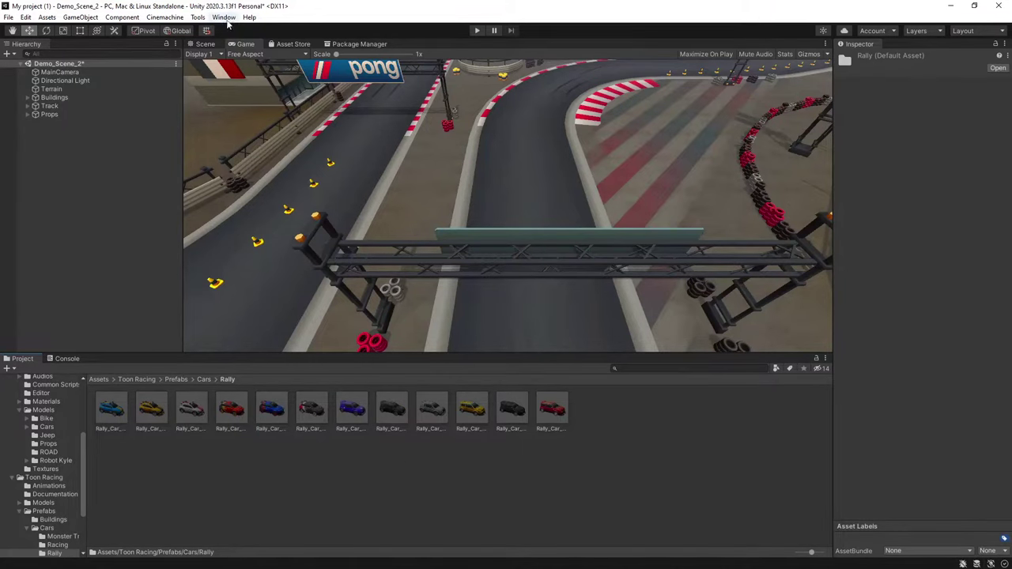
pyautogui.click(202, 44)
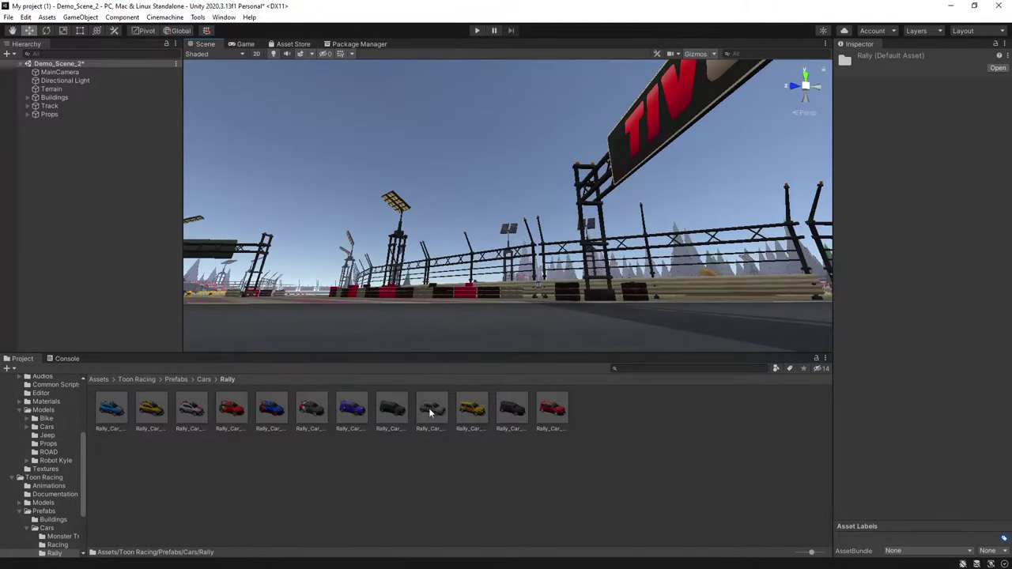
pyautogui.moveTo(431, 412); pyautogui.dragTo(463, 324)
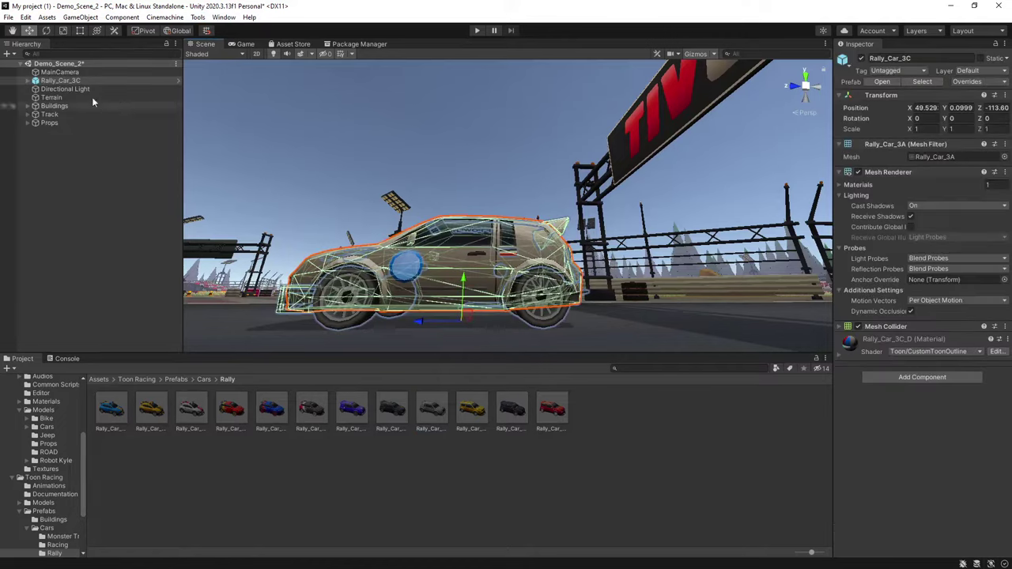
# Unpack the Rally_Car_3C prefab instance in the scene
pyautogui.rightClick(70, 84)
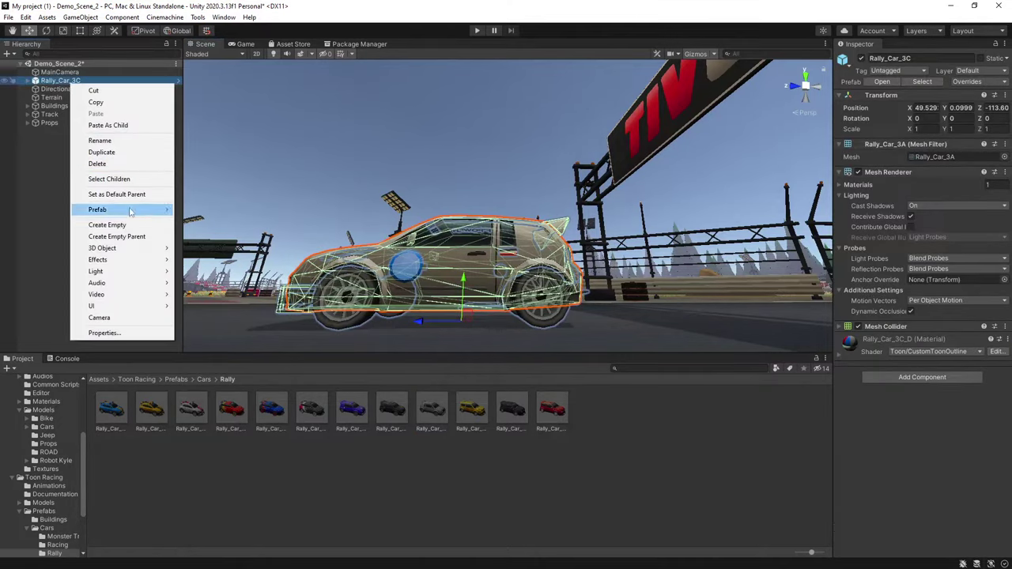
pyautogui.moveTo(119, 209)
pyautogui.click(218, 268)
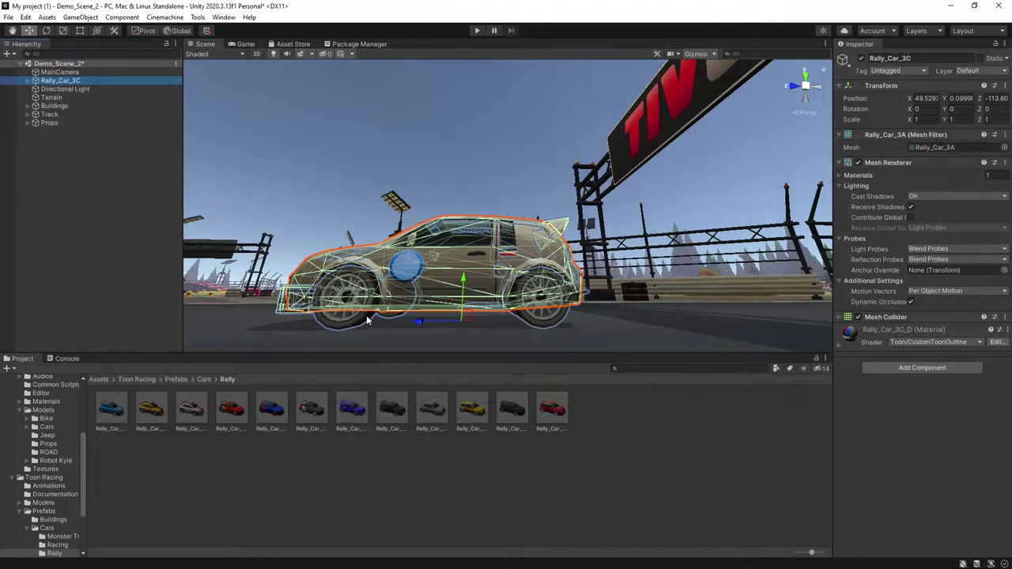
# Remove the Mesh Collider components from Rally_Car_3C and its child body parts, including the spoiler
pyautogui.click(29, 81)
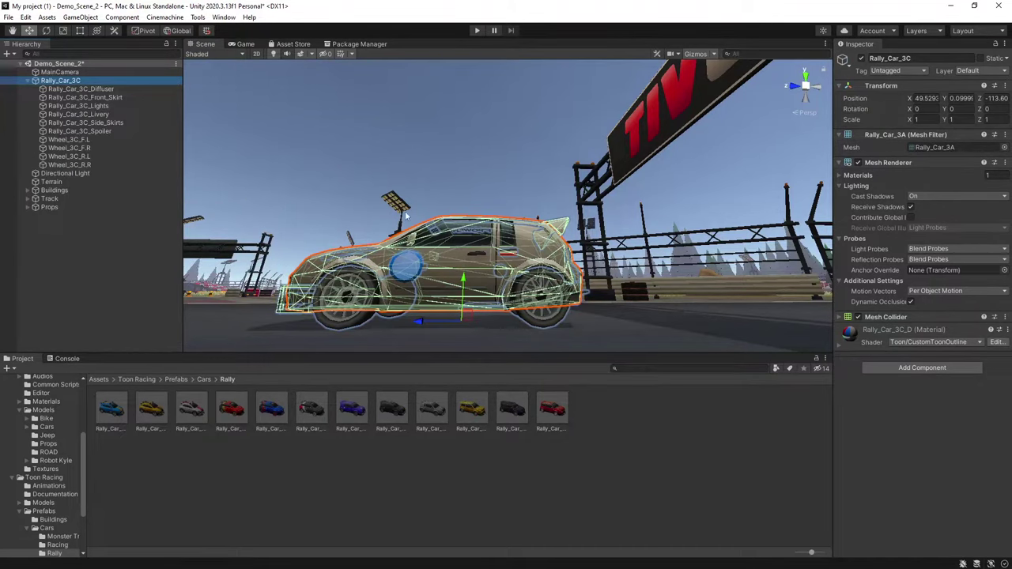
pyautogui.click(1006, 316)
pyautogui.click(880, 341)
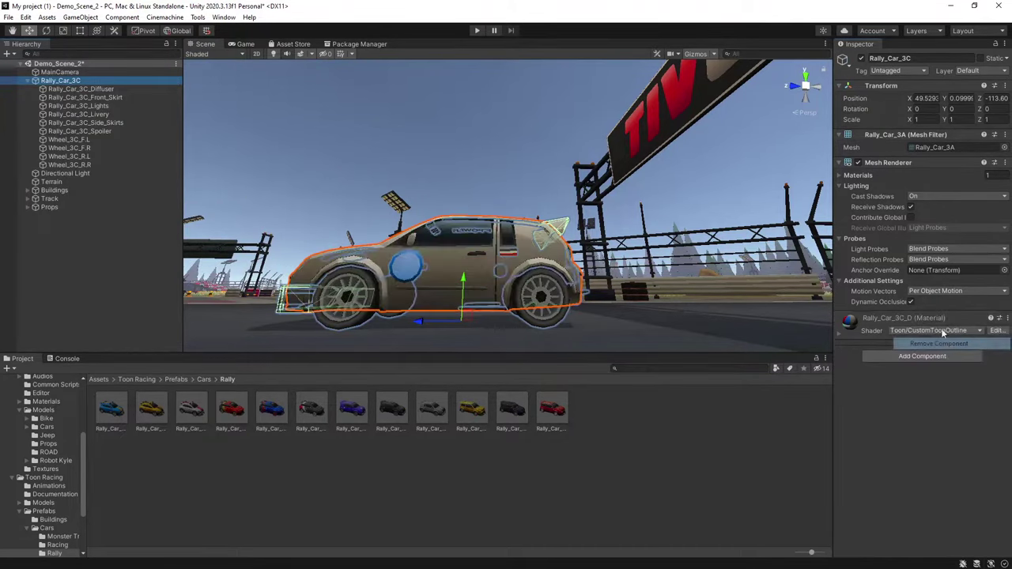
pyautogui.click(79, 89)
pyautogui.click(80, 131)
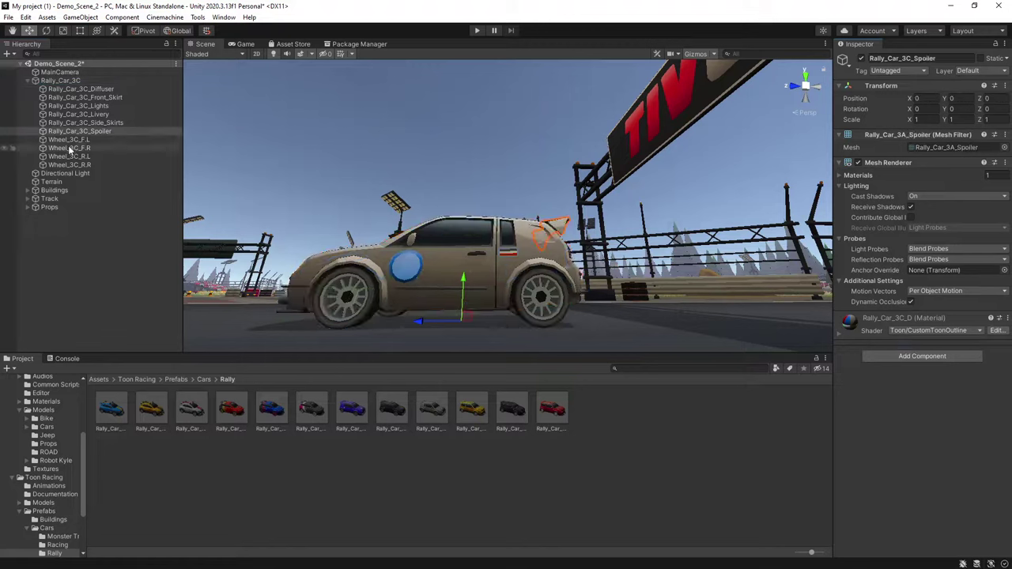
# Examine the car's four separate wheel objects, front left, front right, rear left and rear right
pyautogui.click(77, 140)
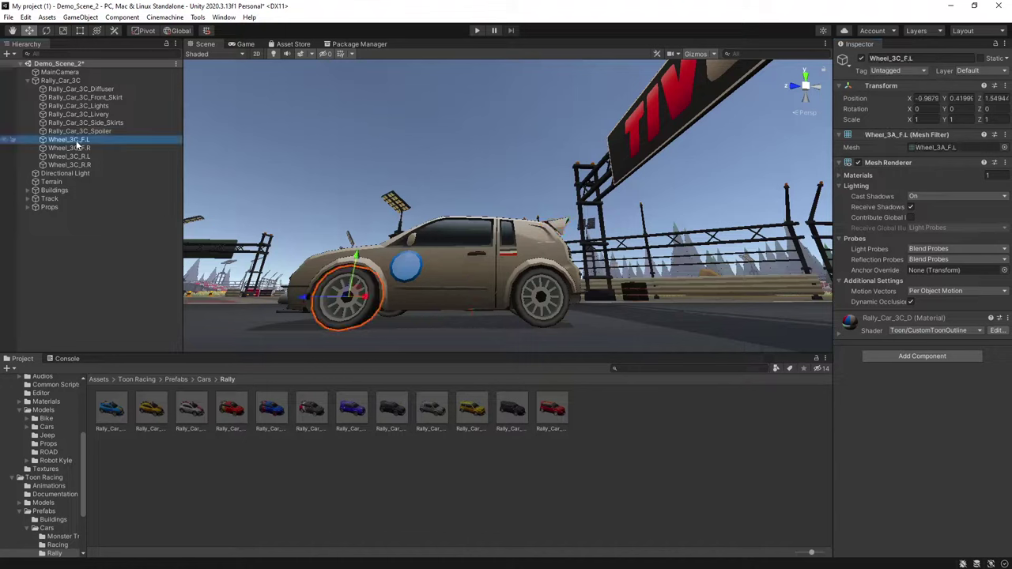
pyautogui.click(77, 149)
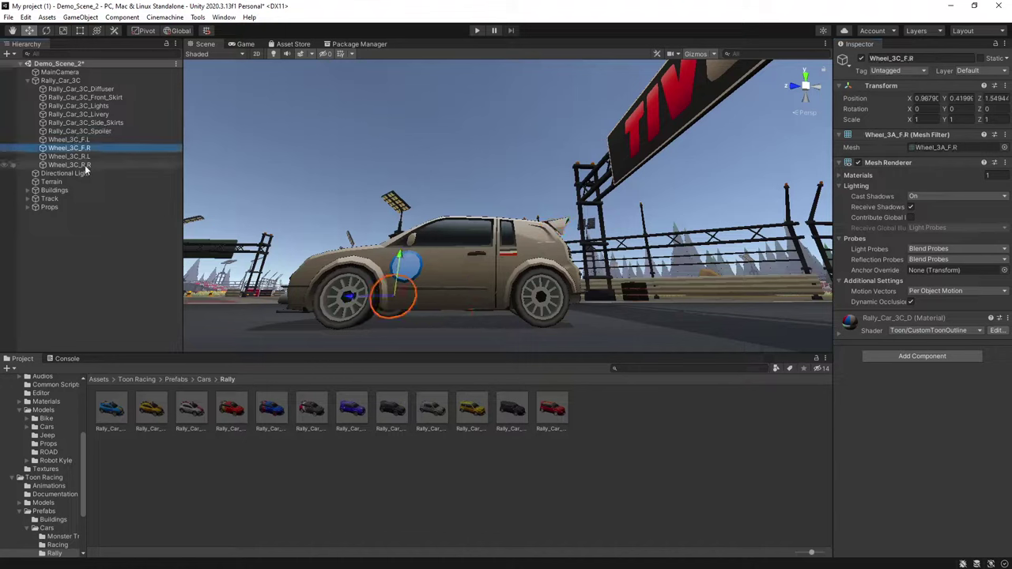
pyautogui.click(71, 140)
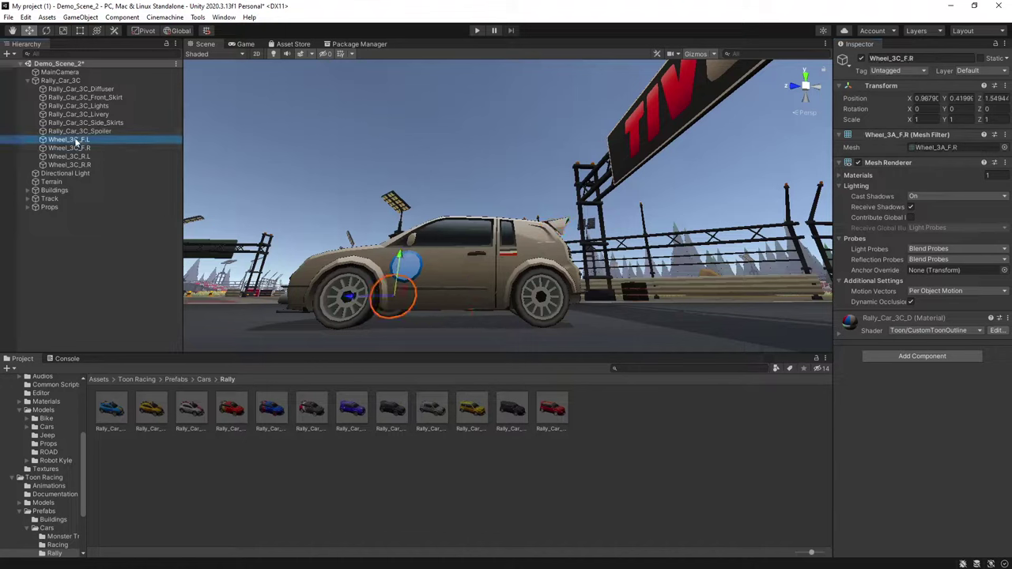
pyautogui.click(72, 149)
pyautogui.click(73, 157)
pyautogui.click(74, 165)
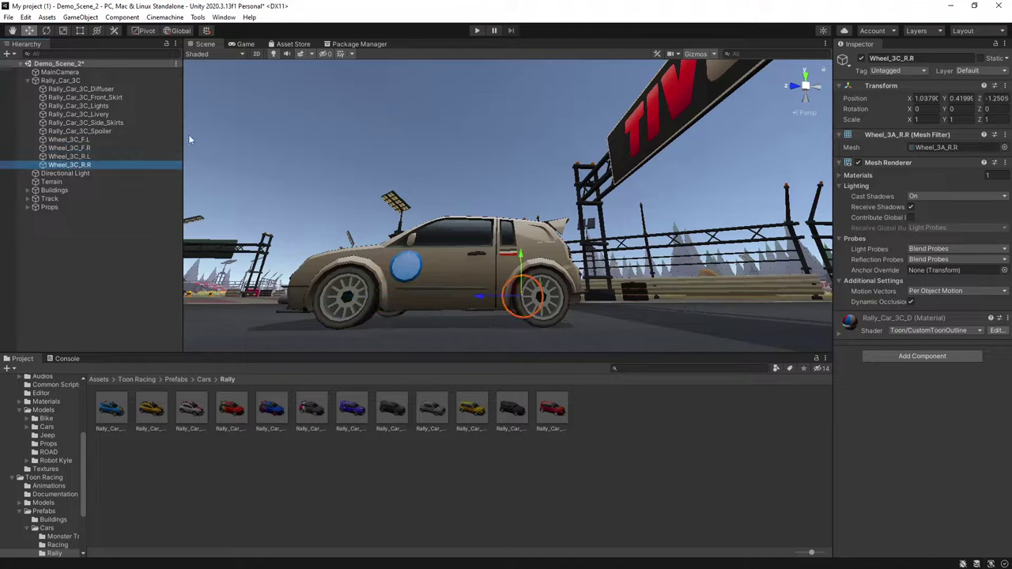
# Open the Vehicle Creator from the Ash Vehicle Physics tools
pyautogui.click(87, 80)
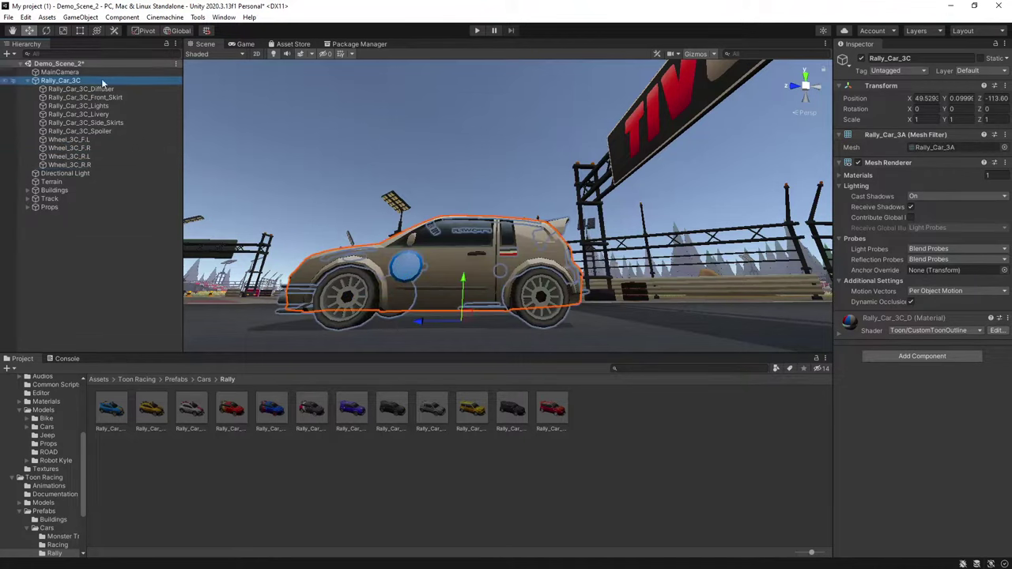
pyautogui.click(201, 18)
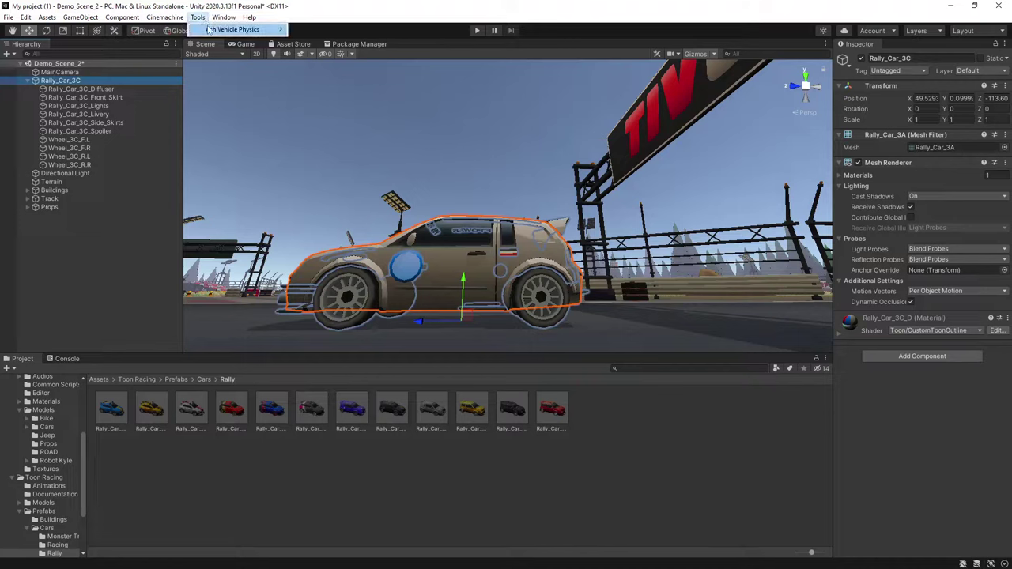
pyautogui.moveTo(210, 30)
pyautogui.click(320, 29)
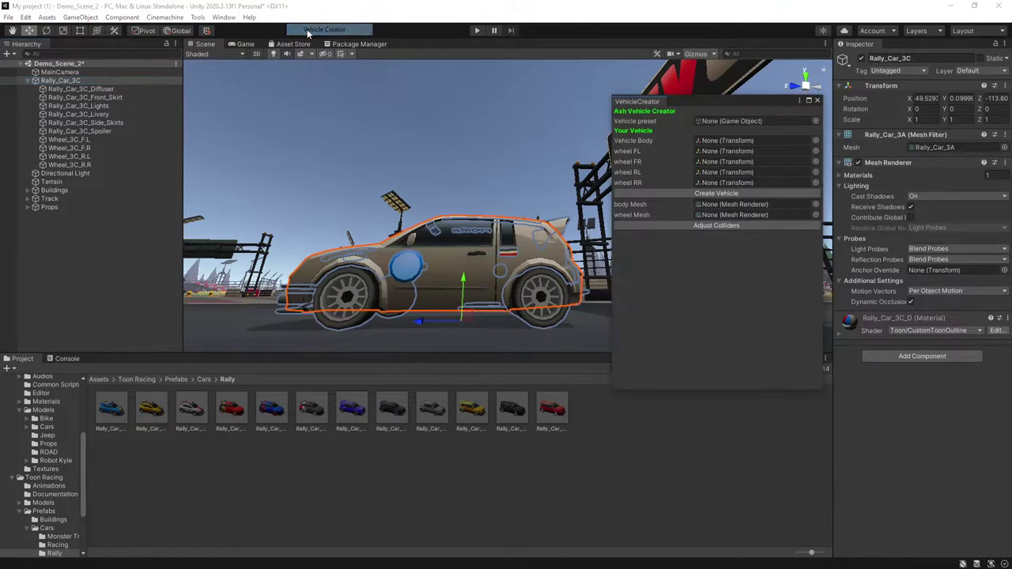
# Assign the Red Car Drifty prefab from the Ash Vehicle Physics Player Vehicles folder as the vehicle preset
pyautogui.click(98, 380)
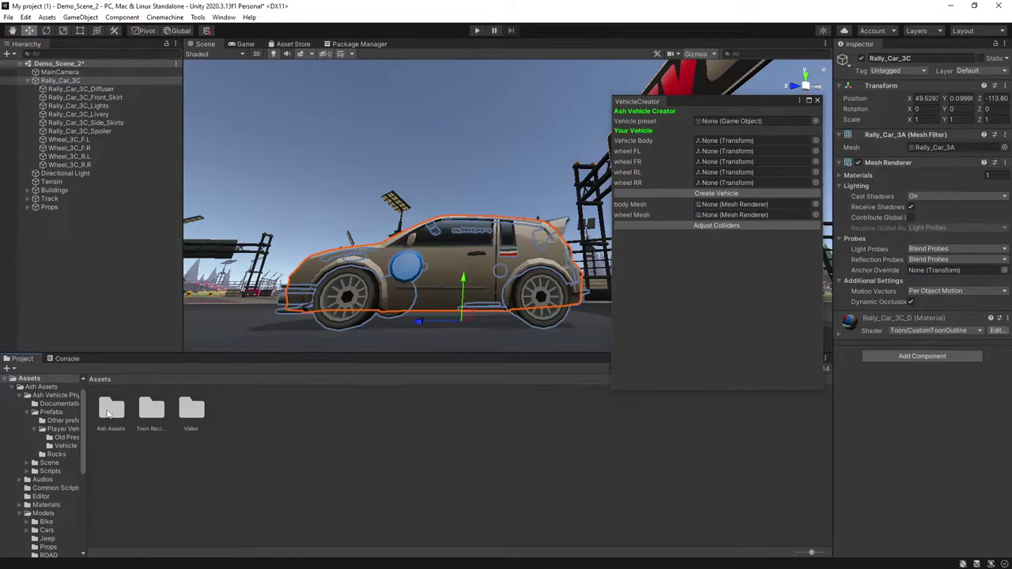
pyautogui.doubleClick(111, 410)
pyautogui.doubleClick(111, 410)
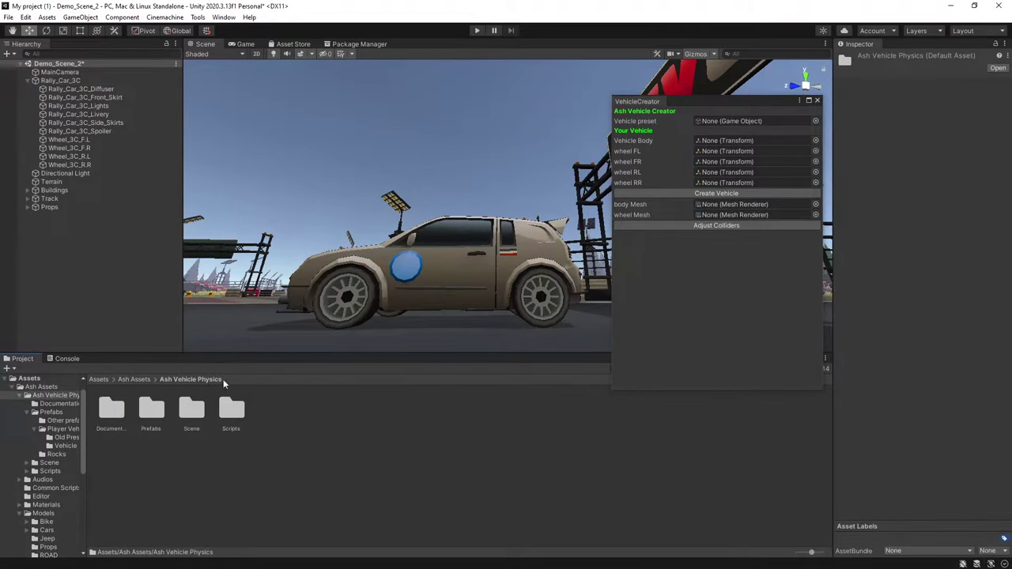
pyautogui.doubleClick(151, 412)
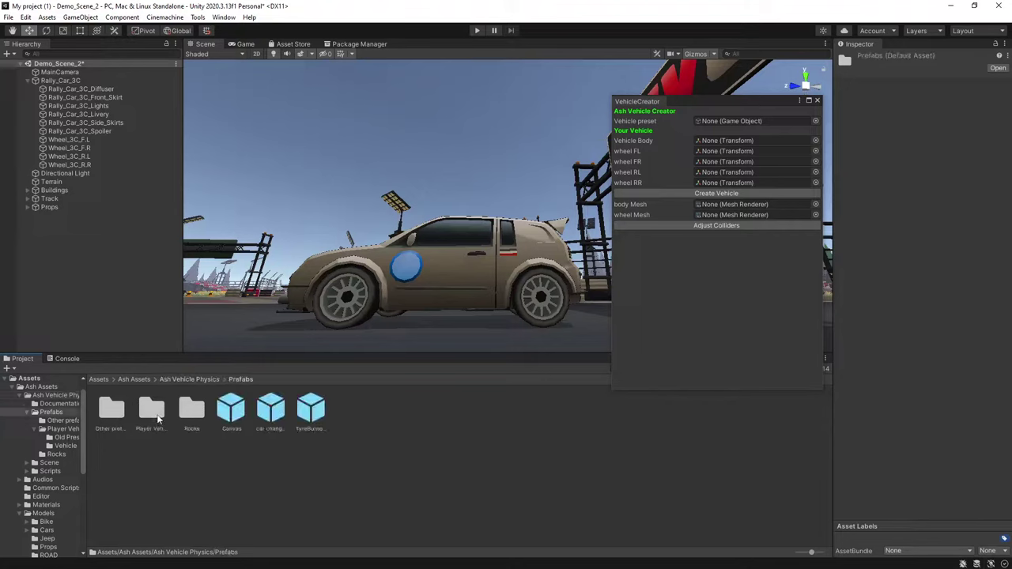
pyautogui.doubleClick(152, 409)
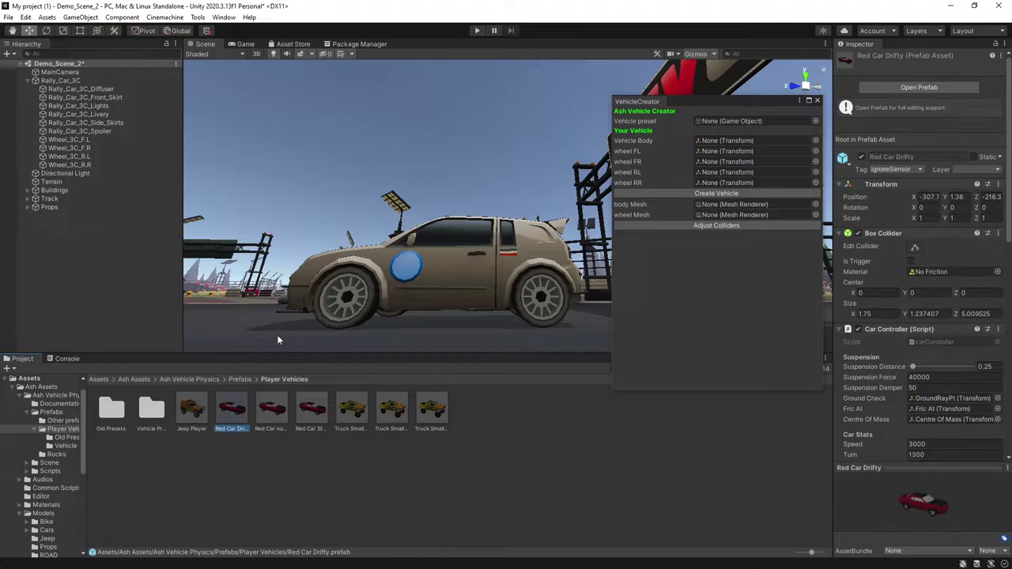
pyautogui.moveTo(232, 414); pyautogui.dragTo(725, 120)
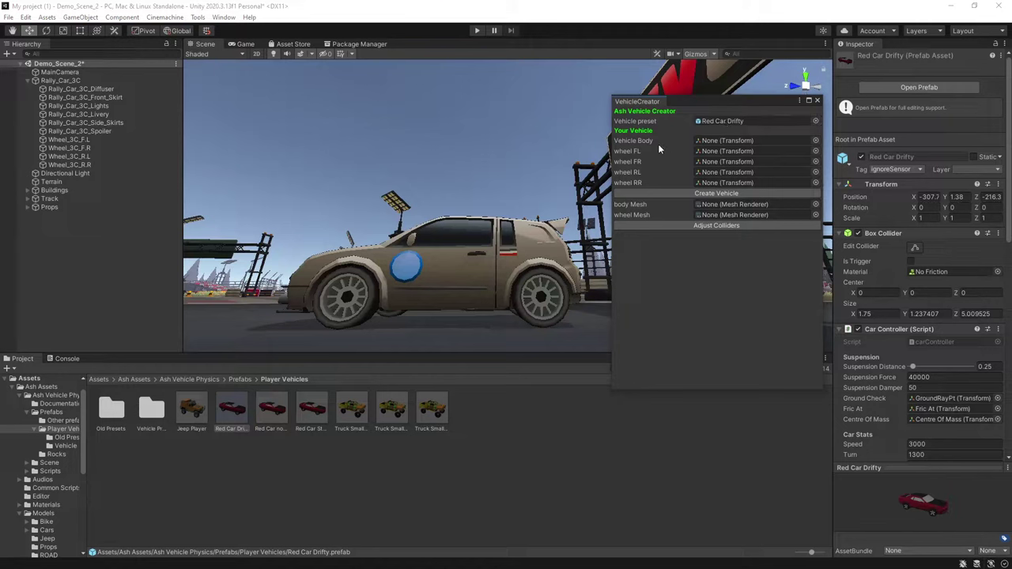
# Assign Rally_Car_3C as the Vehicle Body and its F.L, F.R, R.L and R.R wheels to the matching wheel slots
pyautogui.moveTo(61, 80); pyautogui.dragTo(725, 140)
pyautogui.moveTo(78, 142); pyautogui.dragTo(727, 152)
pyautogui.moveTo(102, 147); pyautogui.dragTo(737, 168)
pyautogui.moveTo(79, 157); pyautogui.dragTo(716, 190)
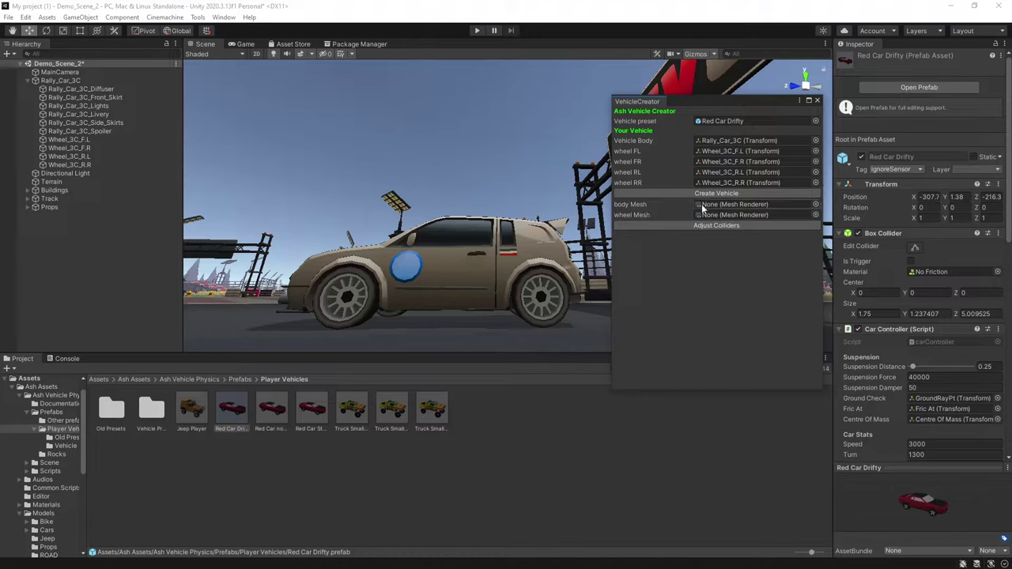
# Assign Rally_Car_3C as the body mesh and Wheel_3C_F.L as the wheel mesh
pyautogui.click(69, 82)
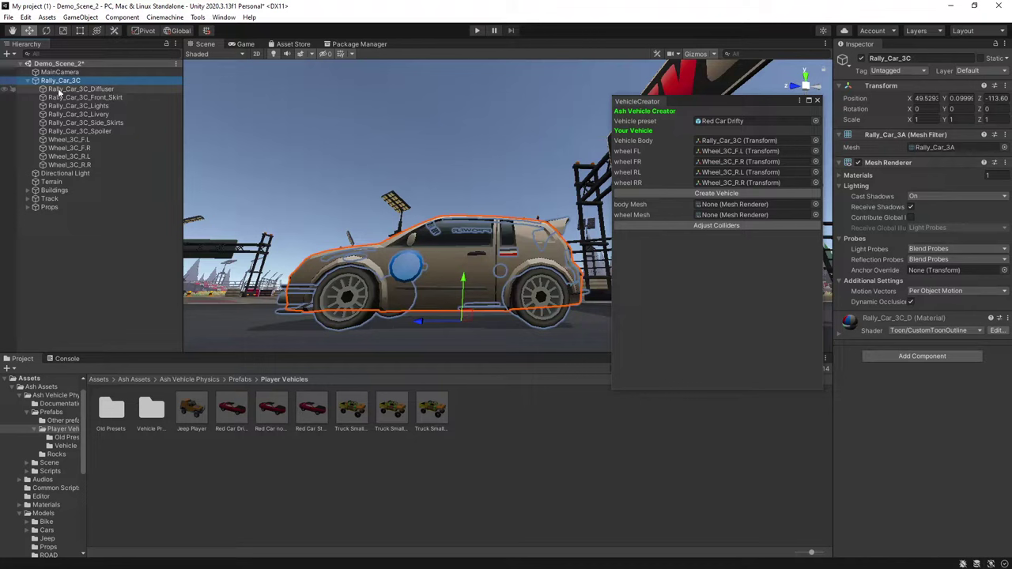
pyautogui.moveTo(59, 81); pyautogui.dragTo(718, 206)
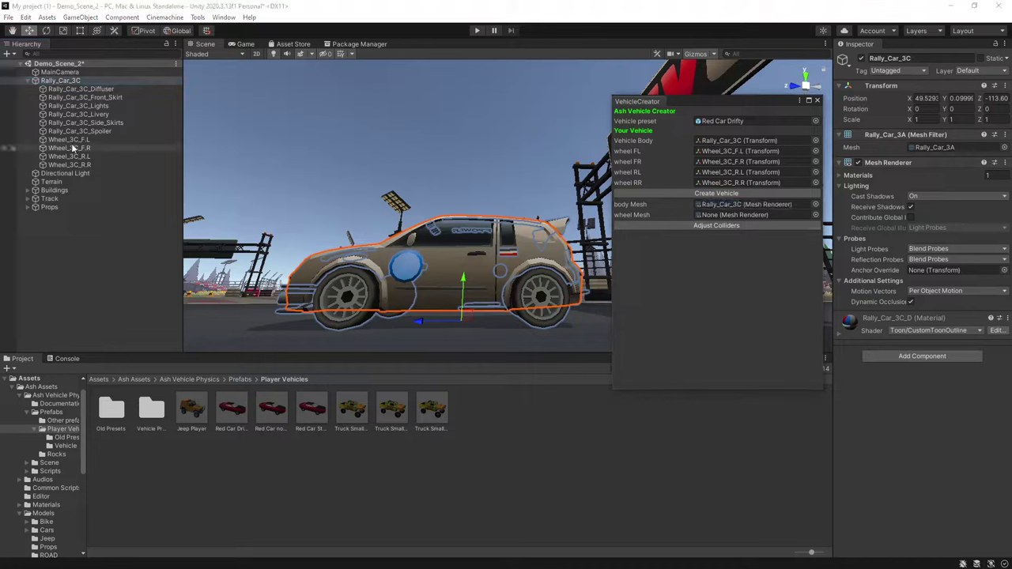
pyautogui.moveTo(69, 139); pyautogui.dragTo(735, 218)
# Create the vehicle and adjust its colliders to the assigned meshes, closing the Vehicle Creator
pyautogui.click(729, 200)
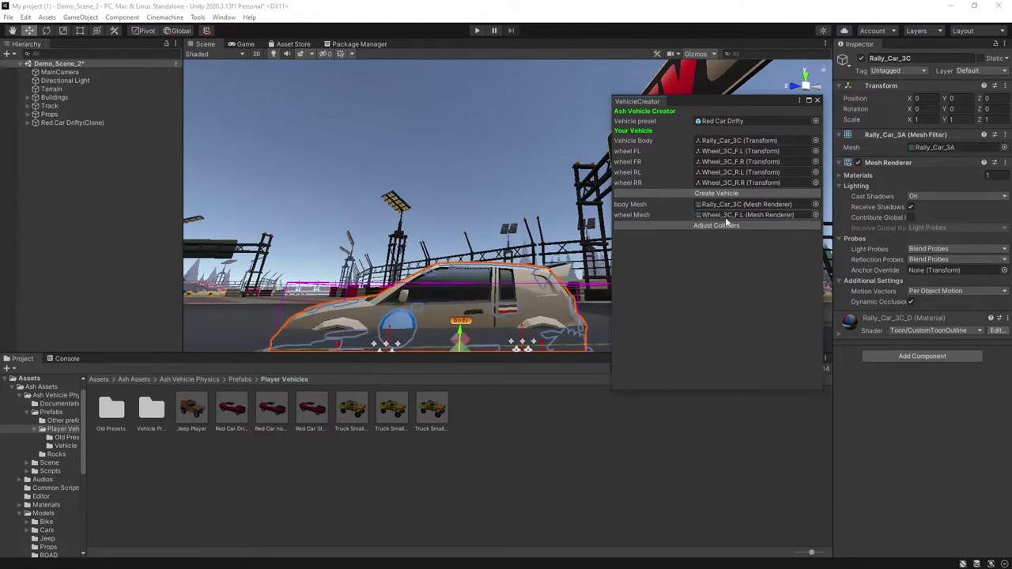
pyautogui.click(722, 227)
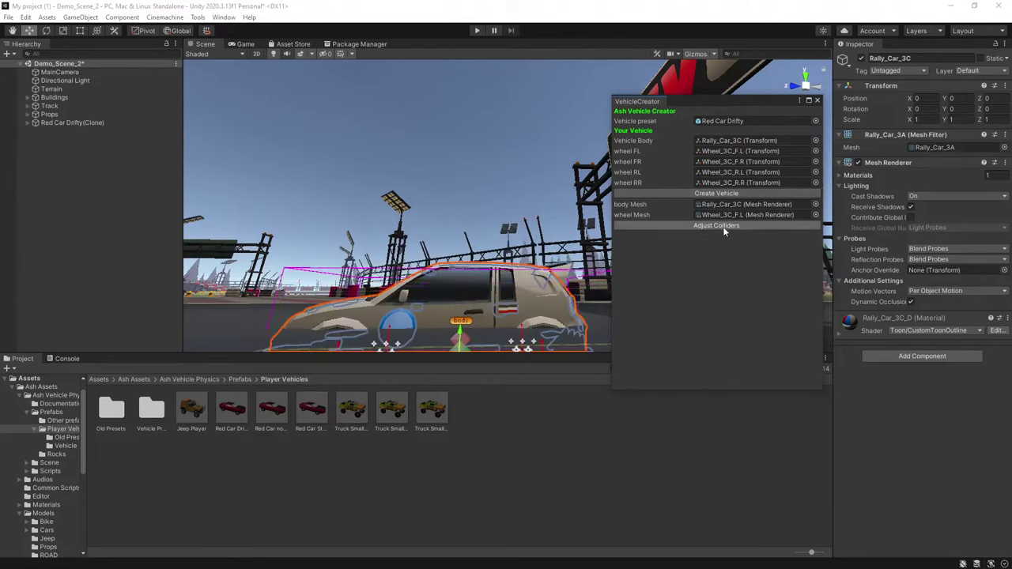
pyautogui.click(817, 100)
# Raise the Red Car Drifty(Clone) vehicle above the track to a Y position of about 1.51
pyautogui.click(72, 123)
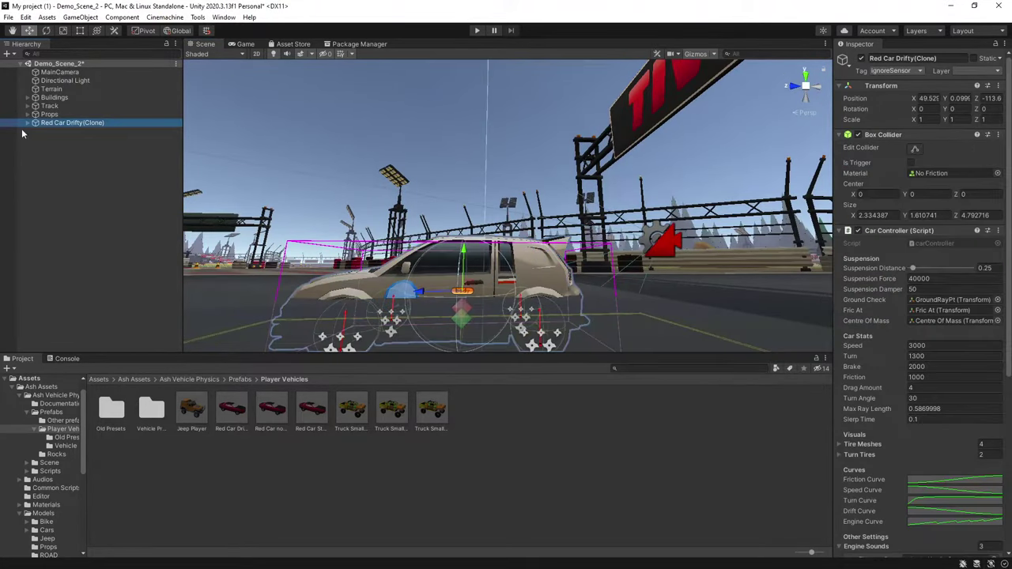
pyautogui.moveTo(462, 250); pyautogui.dragTo(477, 183)
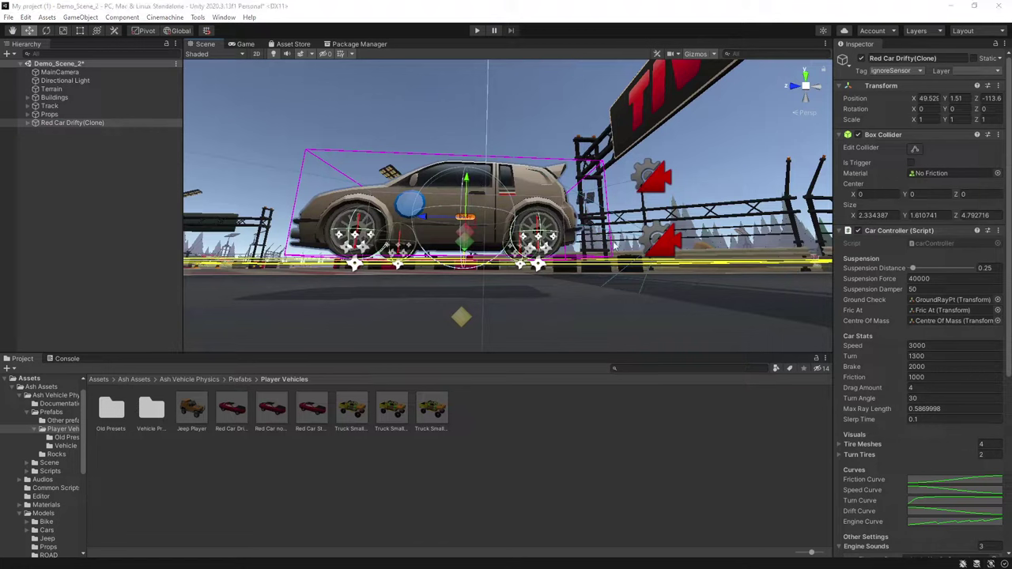
# Lower the vehicle's body and wheels child objects together slightly relative to its box collider
pyautogui.click(27, 123)
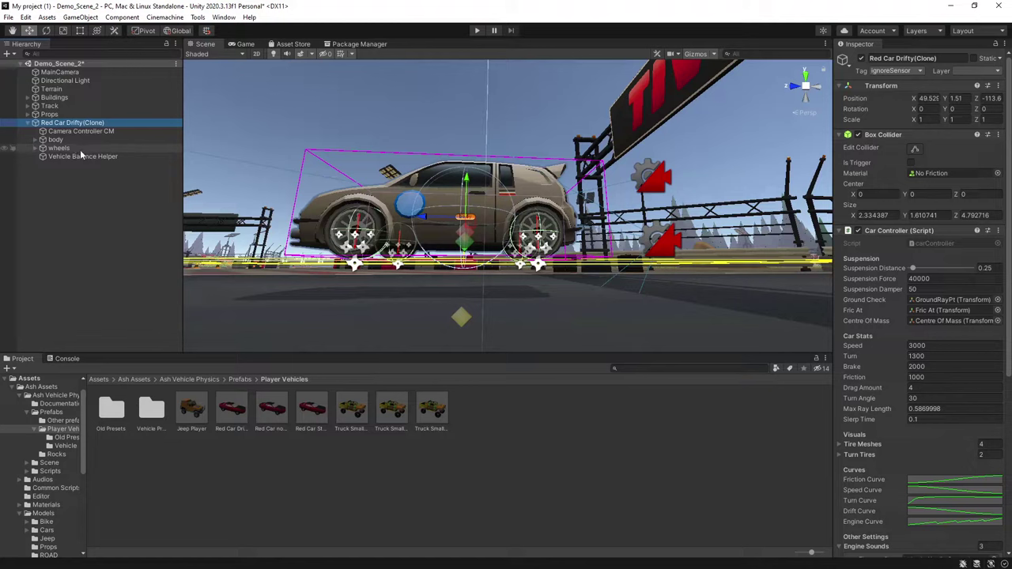
pyautogui.click(63, 140)
pyautogui.keyDown('ctrl'); pyautogui.click(64, 148); pyautogui.keyUp('ctrl')
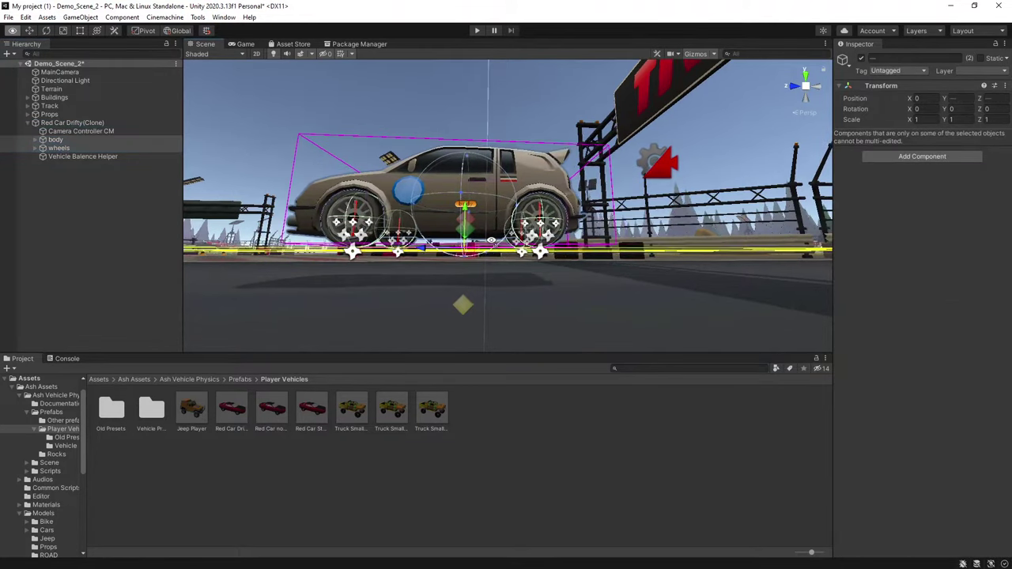
pyautogui.scroll(4, 491, 239)
pyautogui.press('w')
pyautogui.moveTo(457, 252); pyautogui.dragTo(458, 243)
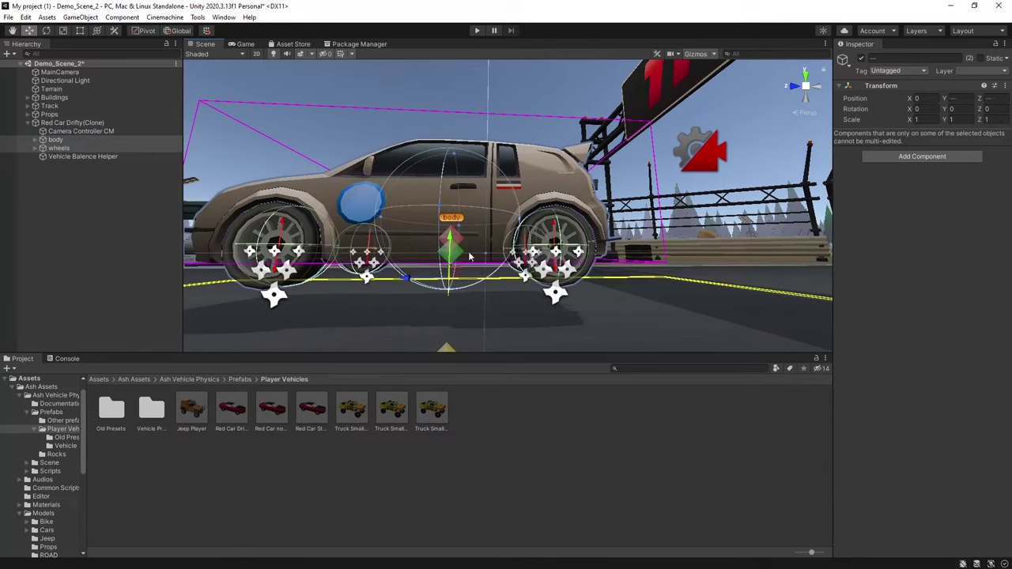
pyautogui.scroll(3, 481, 285)
pyautogui.moveTo(481, 284); pyautogui.dragTo(475, 258, button='right')
pyautogui.press('q')
pyautogui.press('q')
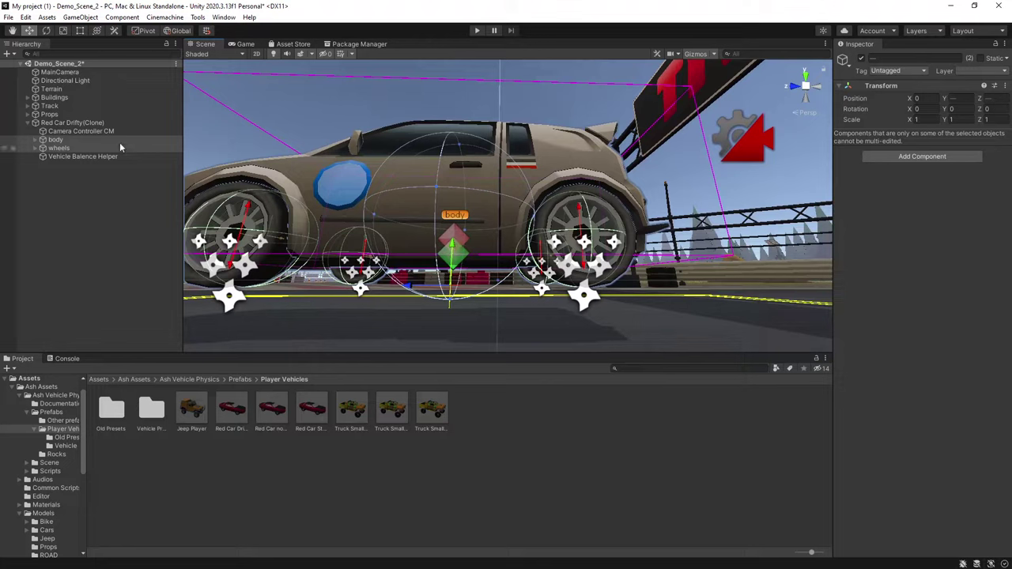
# Set the Y position of the vehicle's body object to -0.24
pyautogui.click(69, 141)
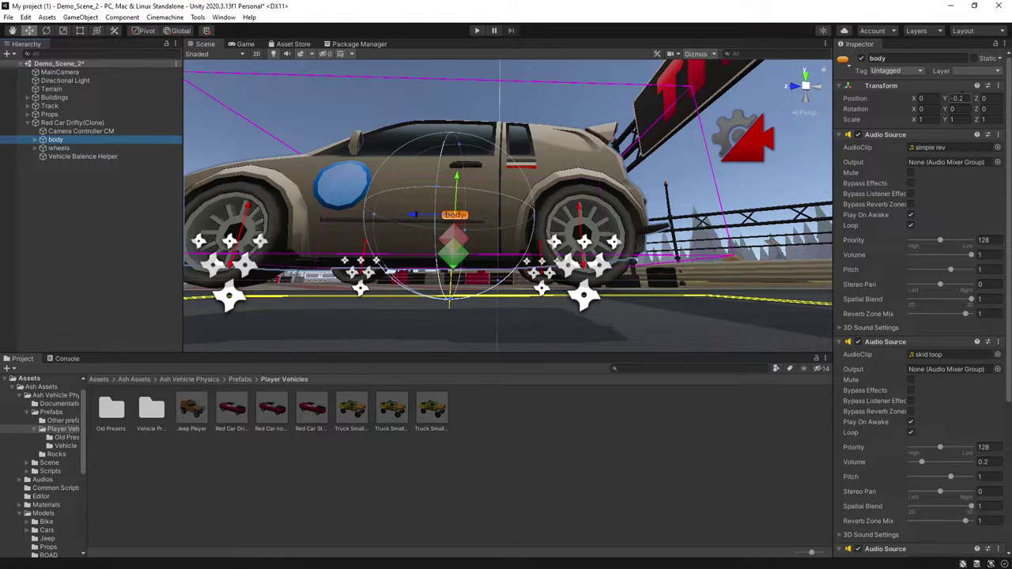
pyautogui.click(957, 98)
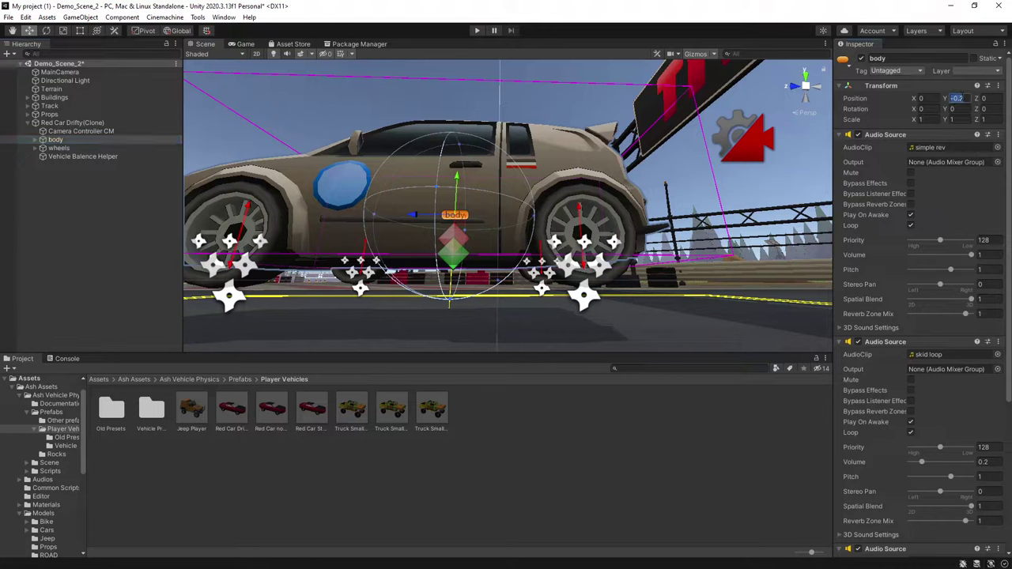
pyautogui.write('-0.24')
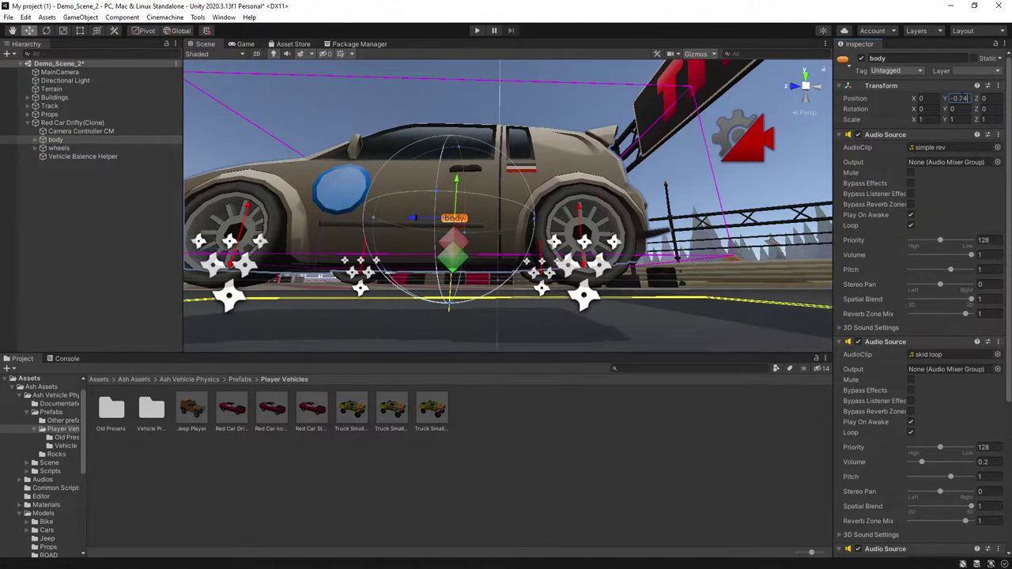
# Set the Y position of the vehicle's wheels object to -1.2 and select the parent vehicle
pyautogui.click(90, 148)
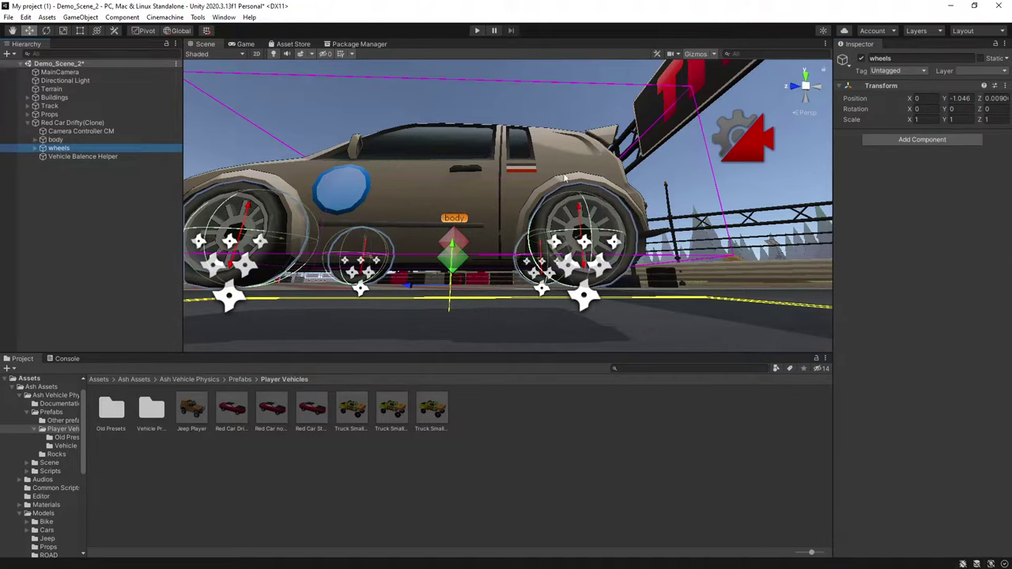
pyautogui.click(961, 98)
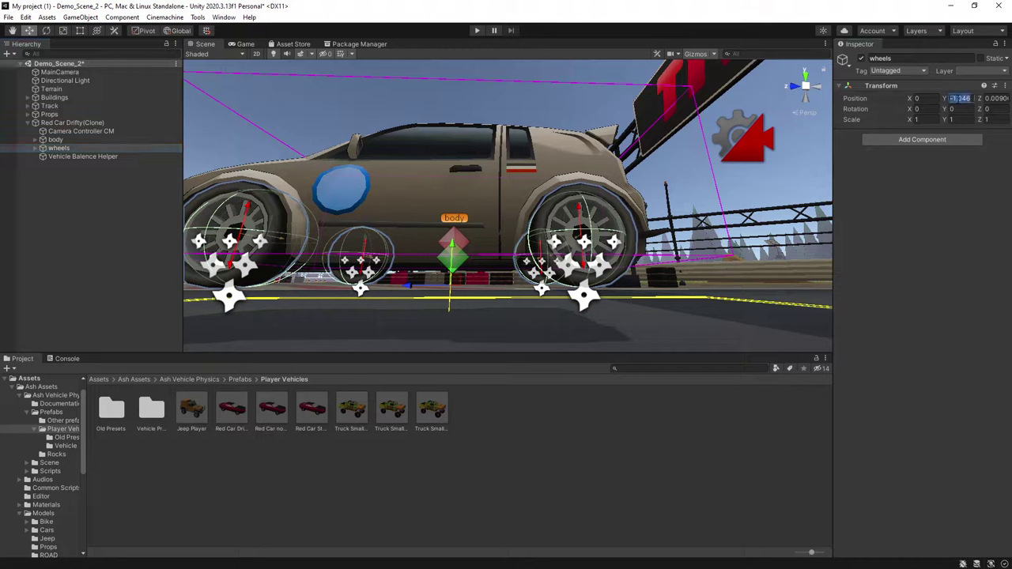
pyautogui.write('-1.2')
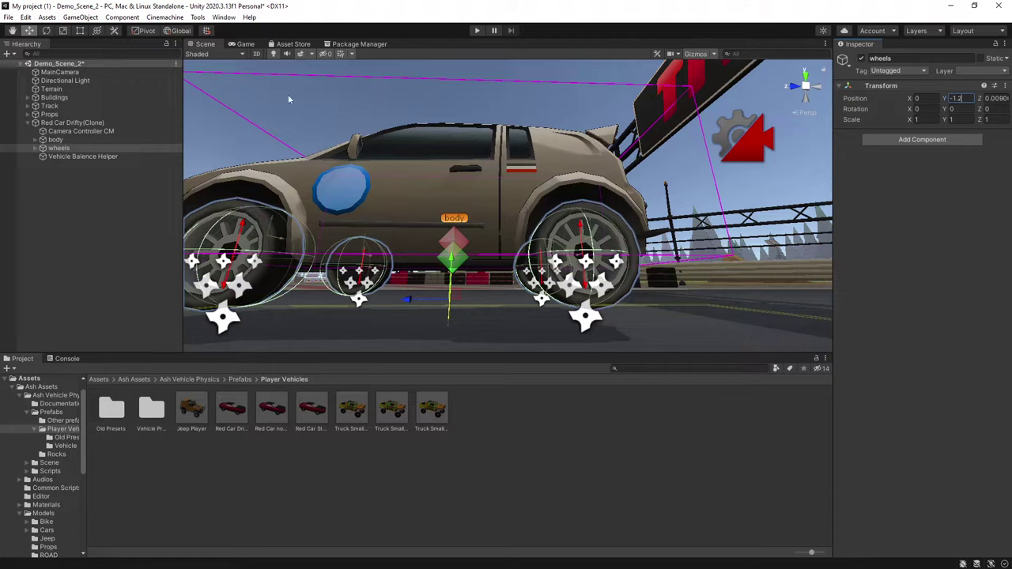
pyautogui.click(56, 124)
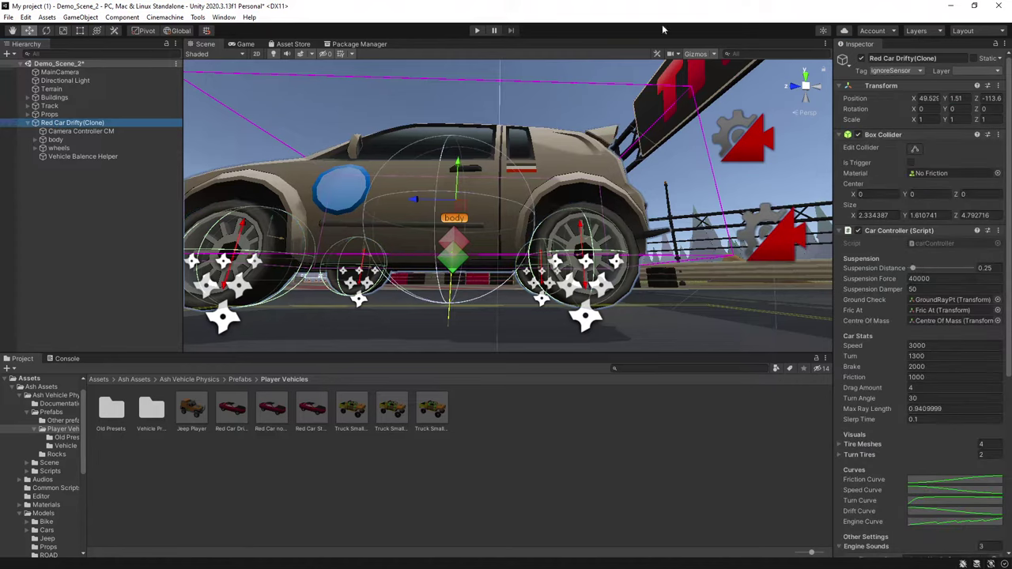
# Add a CinemachineBrain component to MainCamera
pyautogui.click(79, 72)
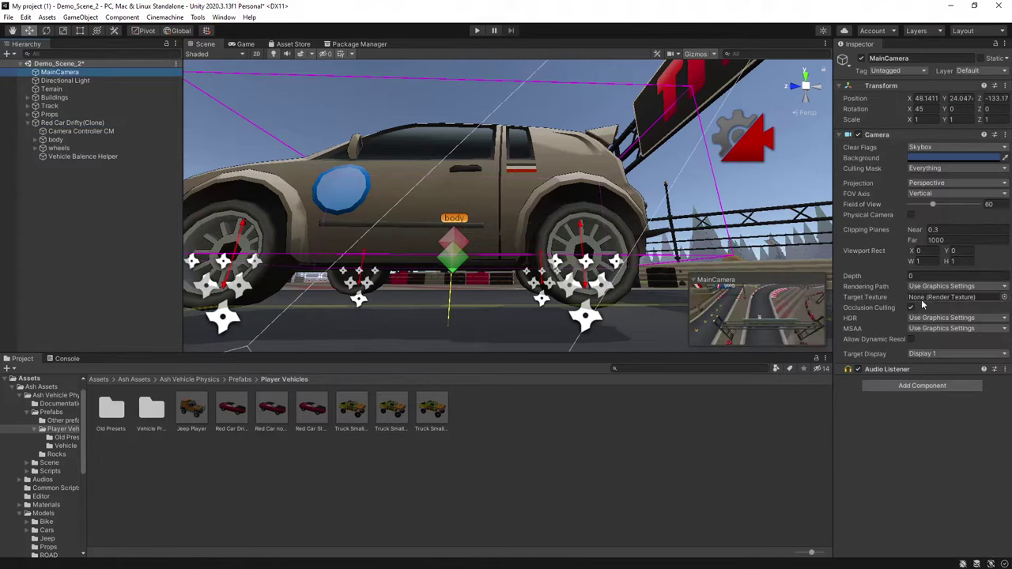
pyautogui.click(921, 385)
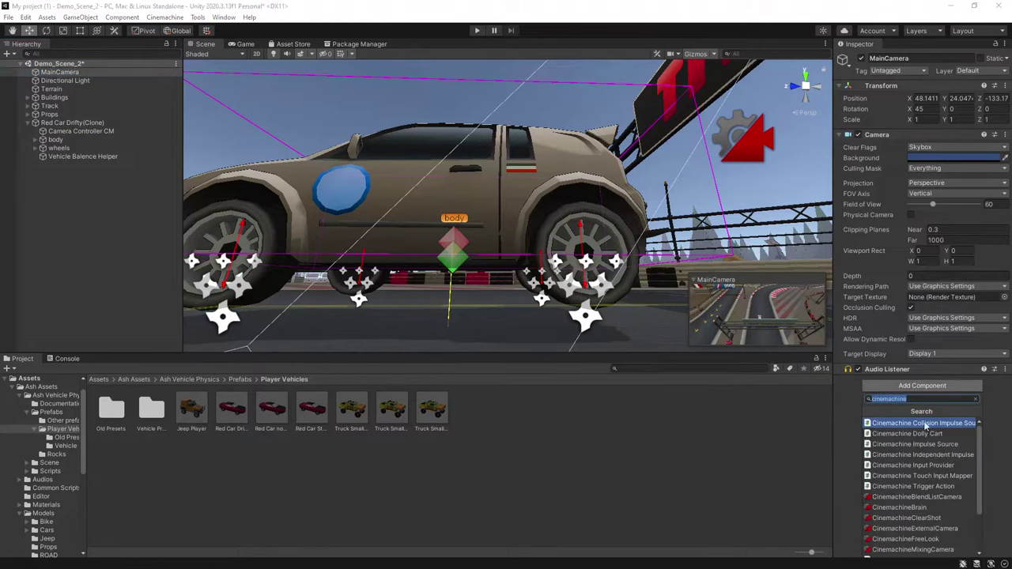
pyautogui.click(901, 508)
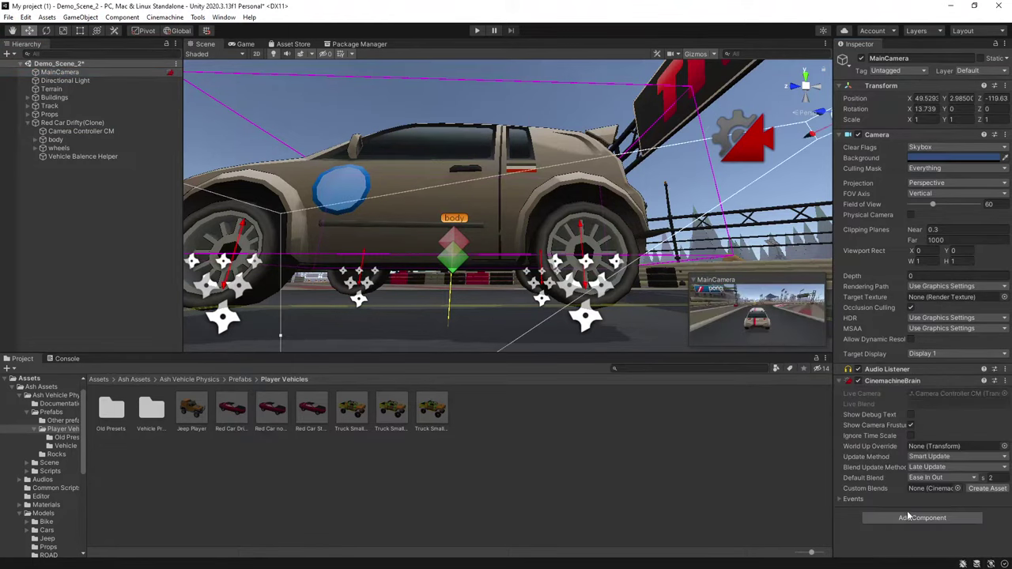
# Review the vehicle's Camera Controller CM virtual camera and run the scene to test the follow camera
pyautogui.click(69, 132)
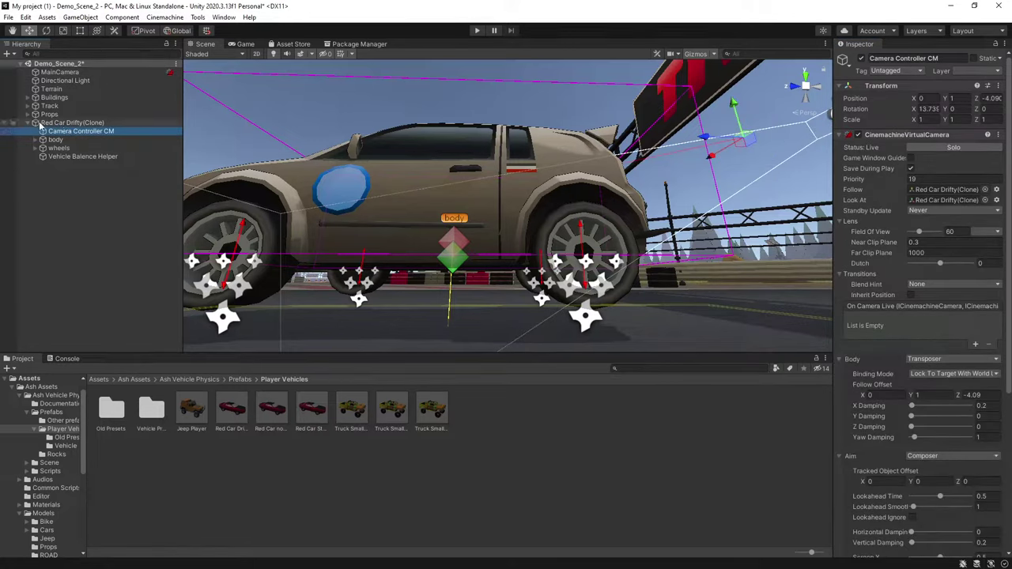
pyautogui.click(95, 72)
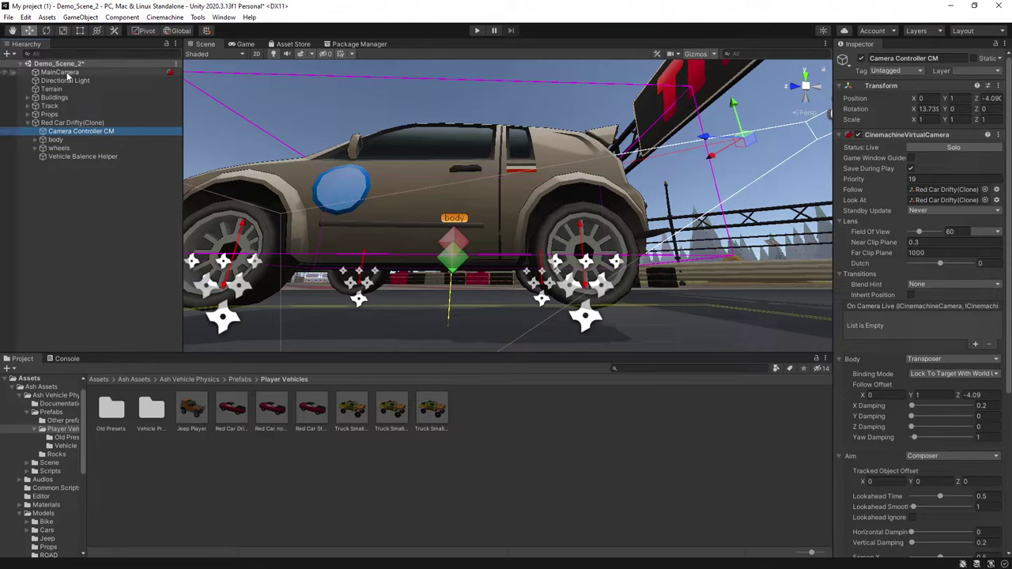
pyautogui.click(478, 31)
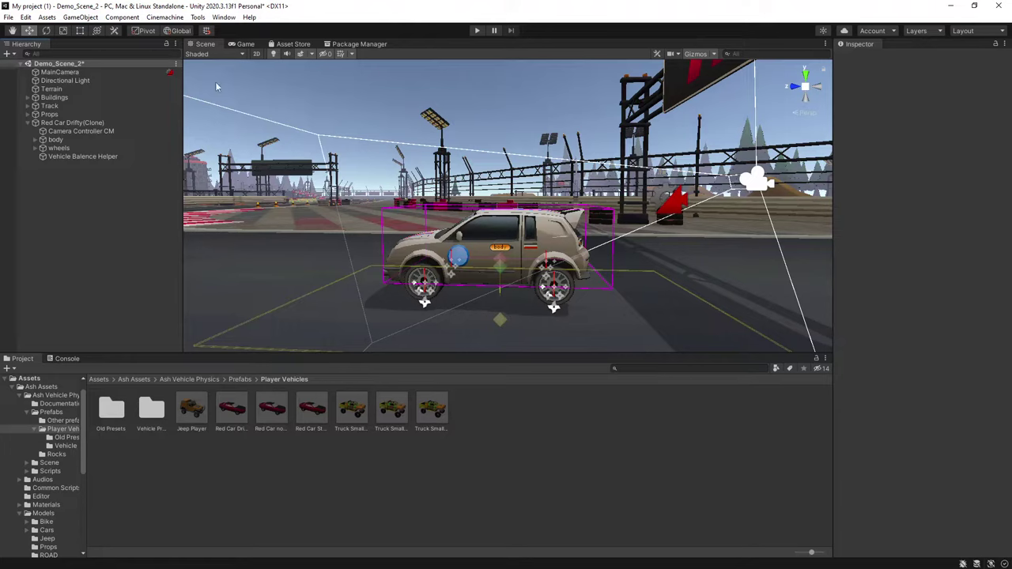
# Show the Game view and clear the Look At target of Camera Controller CM to None
pyautogui.click(77, 124)
pyautogui.click(87, 131)
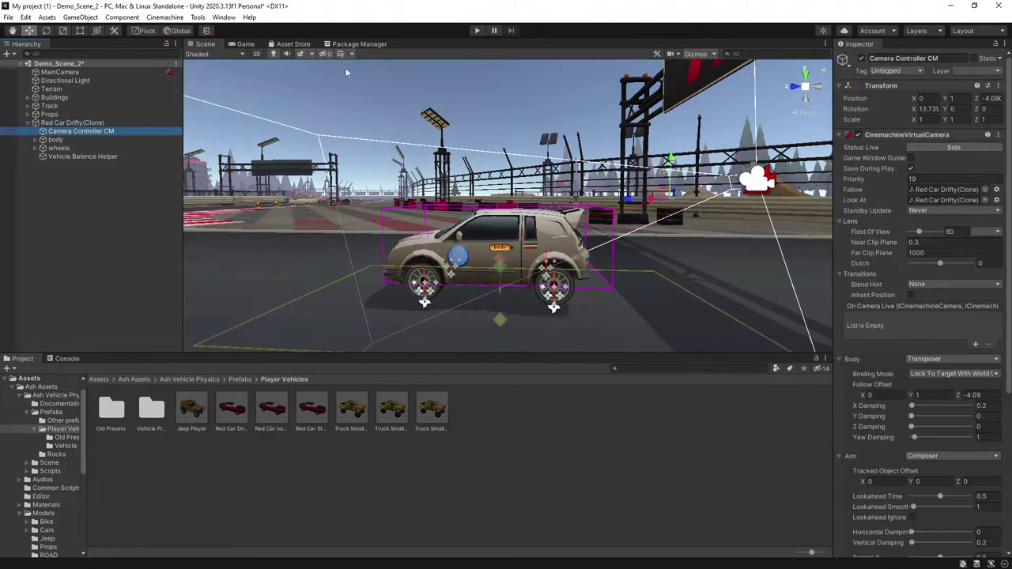
pyautogui.click(243, 45)
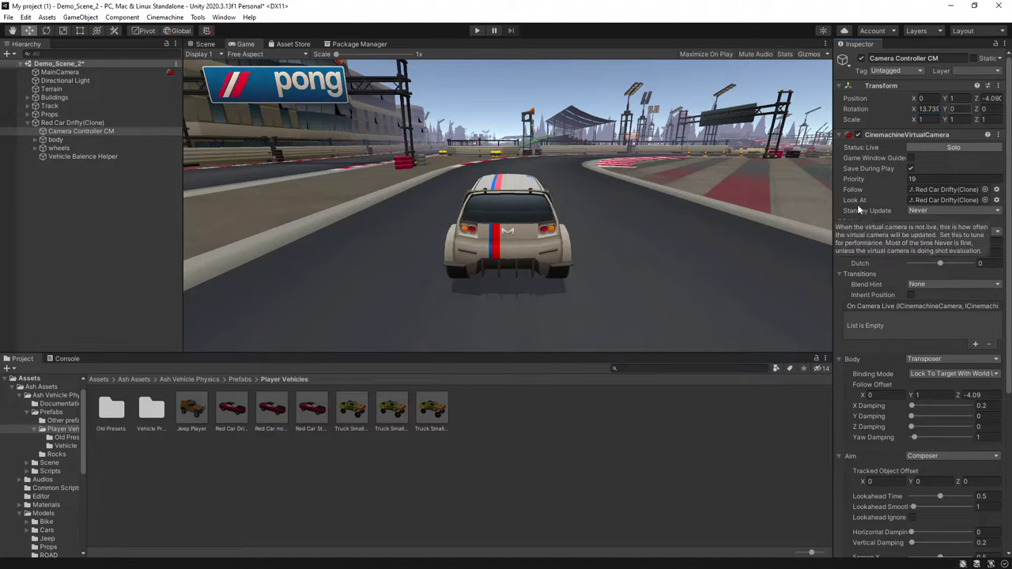
pyautogui.click(985, 200)
pyautogui.doubleClick(934, 228)
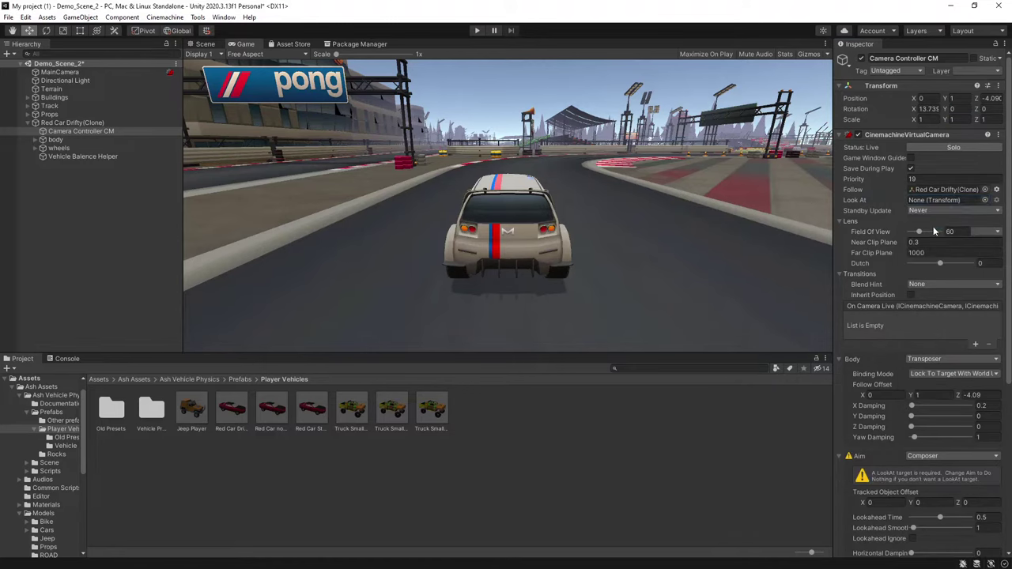
# Set Camera Controller CM's X rotation to 45 and change its Body mode to Framing Transposer
pyautogui.moveTo(915, 110)
pyautogui.mouseDown()
pyautogui.moveTo(953, 110)
pyautogui.moveTo(922, 111)
pyautogui.mouseUp()
pyautogui.click(923, 109)
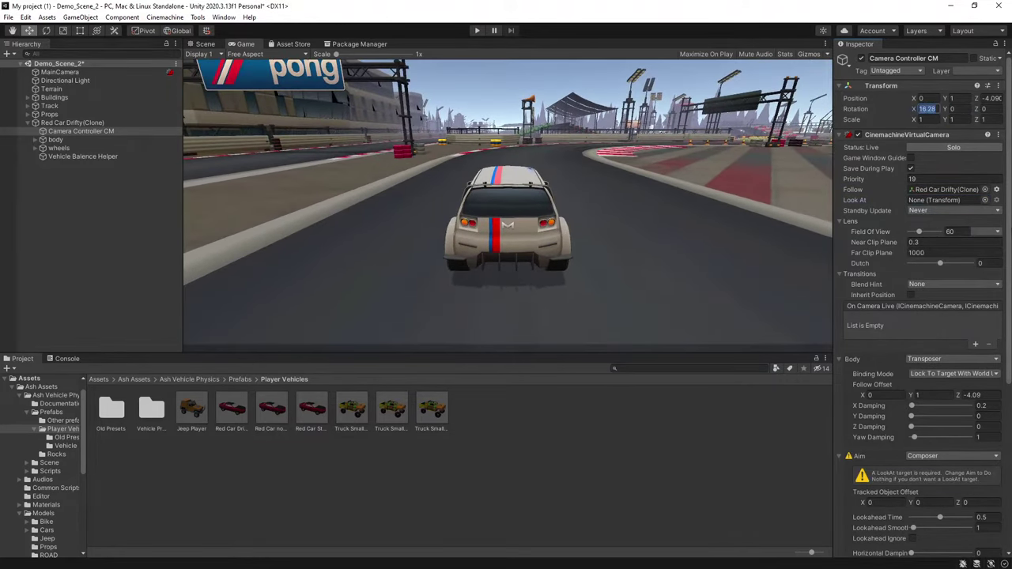
pyautogui.write('45')
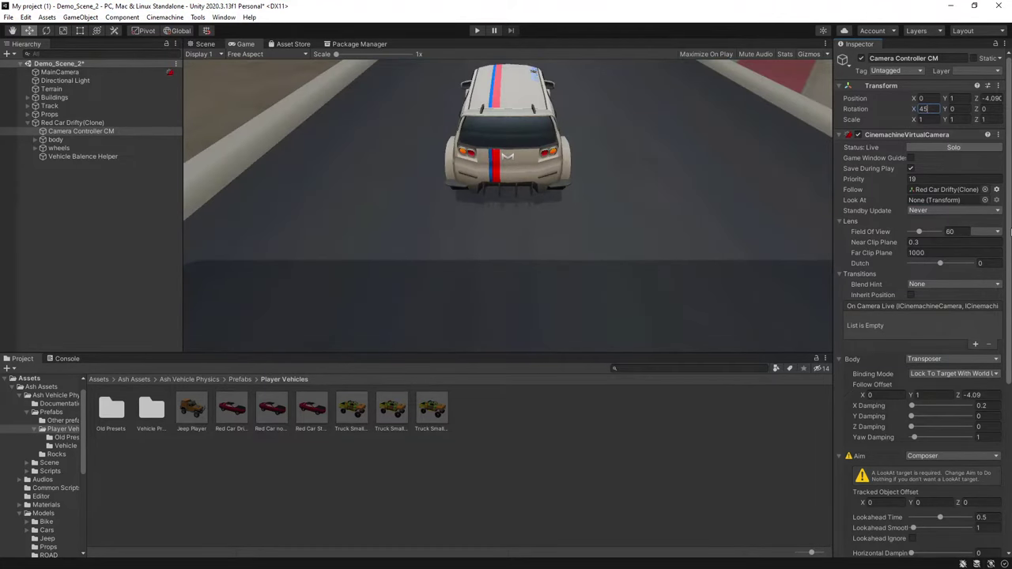
pyautogui.press('Tab')
pyautogui.press('Tab')
pyautogui.click(918, 360)
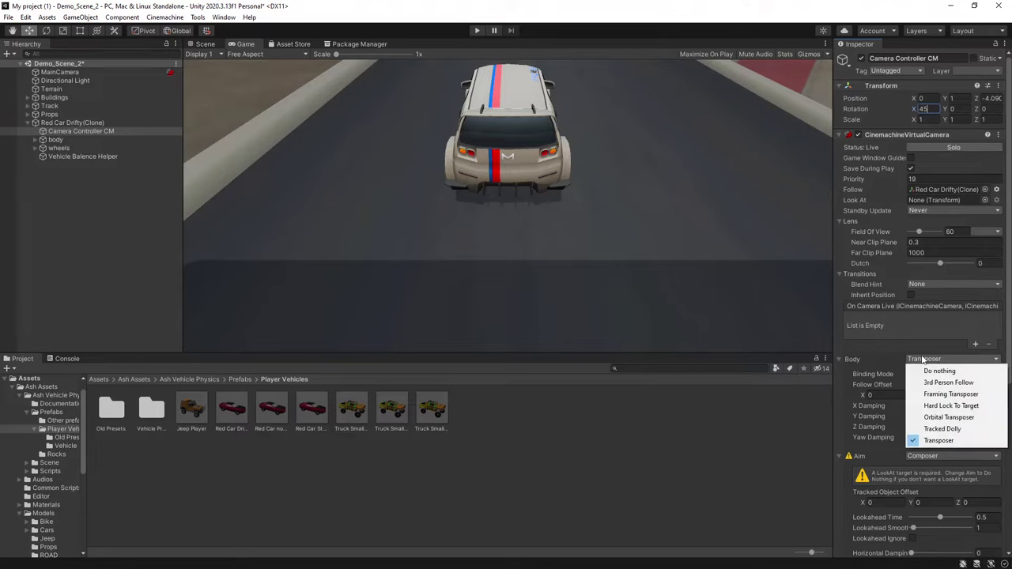
pyautogui.click(946, 395)
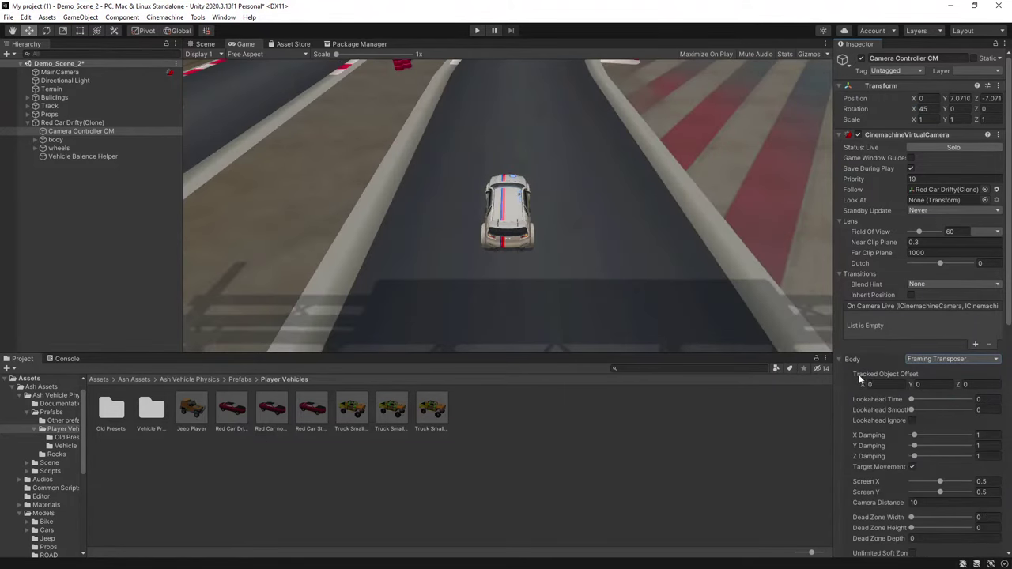
# Set the virtual camera's Tracked Object Offset to X -1.4 and Z 3.8, and its Camera Distance to 30
pyautogui.click(886, 385)
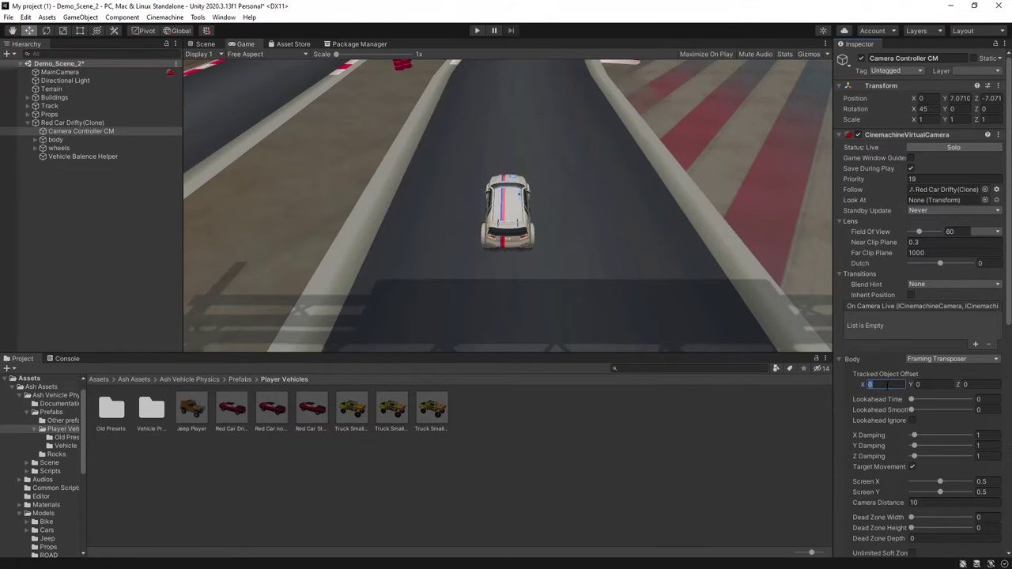
pyautogui.write('-1.4')
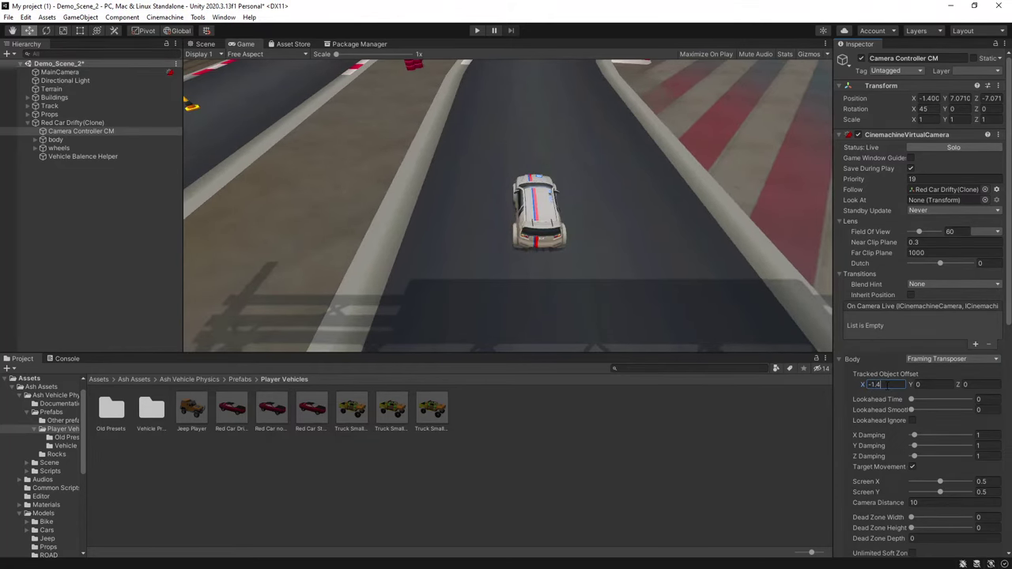
pyautogui.press('Tab')
pyautogui.press('Tab')
pyautogui.write('3.8')
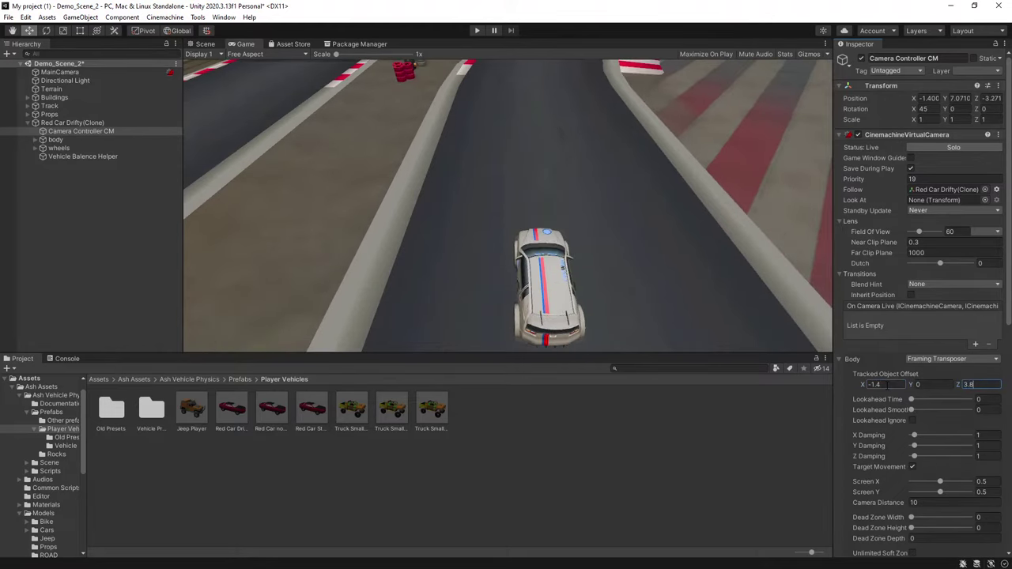
pyautogui.click(926, 505)
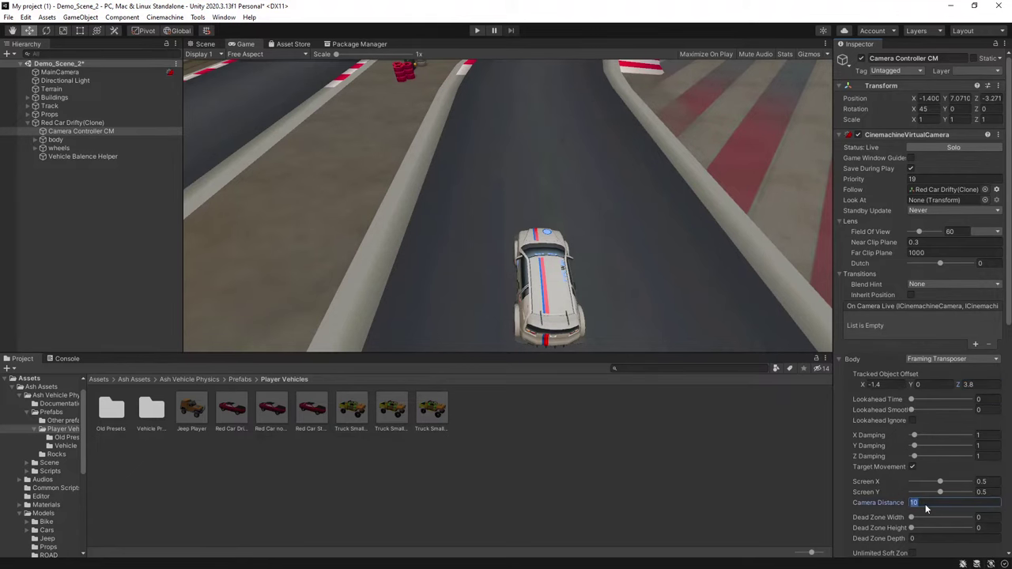
pyautogui.write('30')
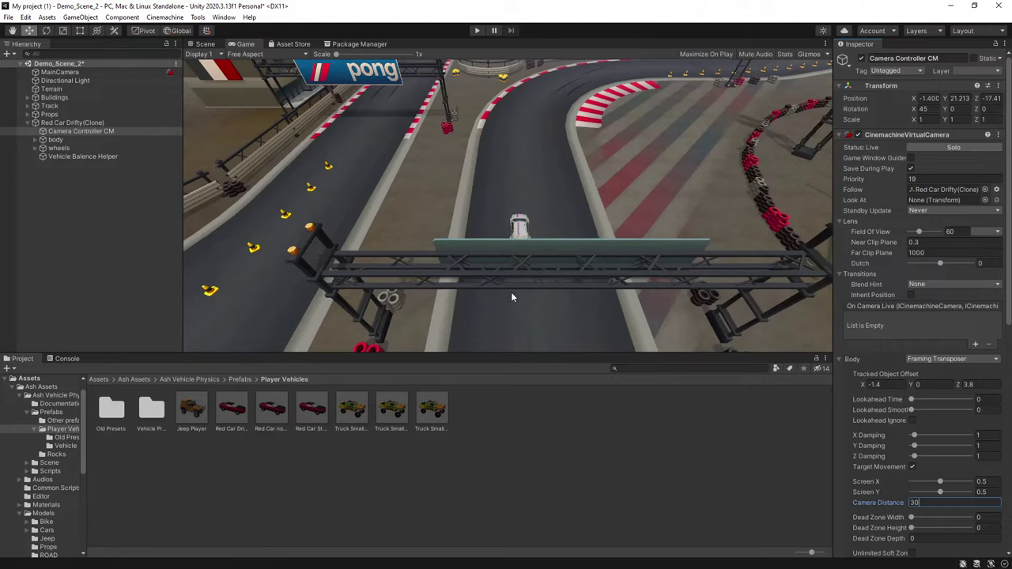
# Run the scene, drive the rally car around the track to test its handling and the overhead camera, and stop playback
pyautogui.click(478, 32)
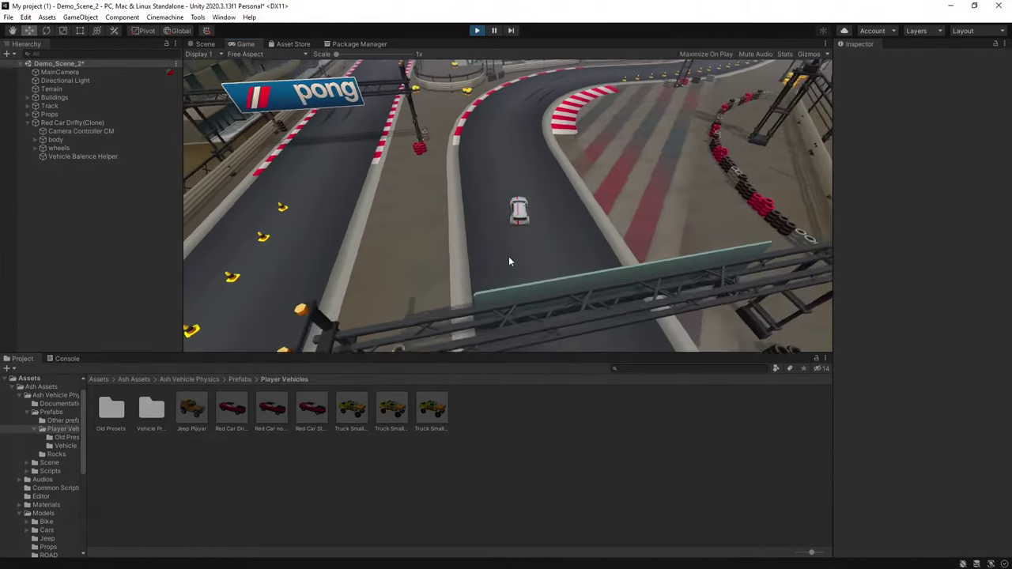
pyautogui.press('w')
pyautogui.press('d')
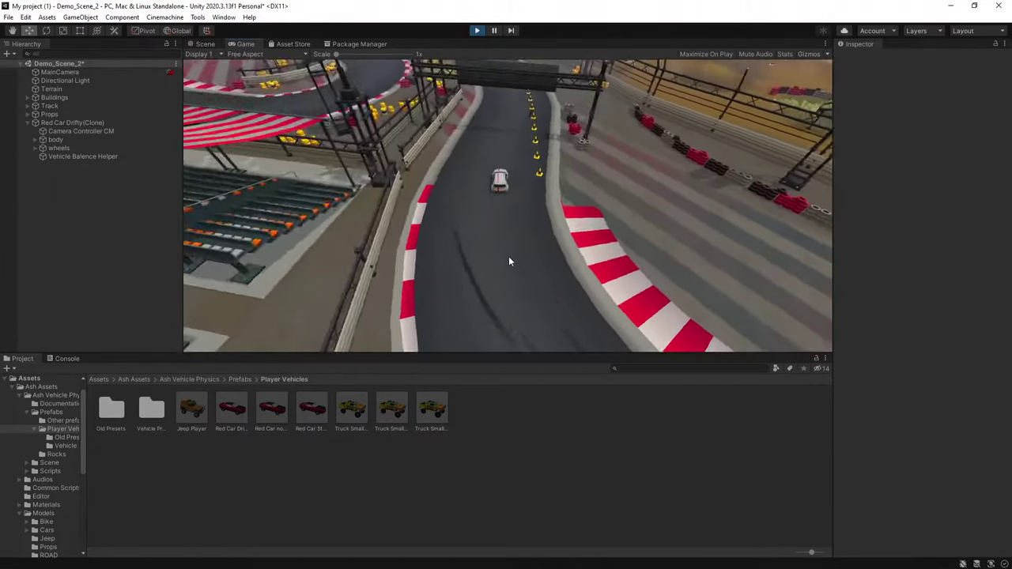
pyautogui.press('w')
pyautogui.press('a')
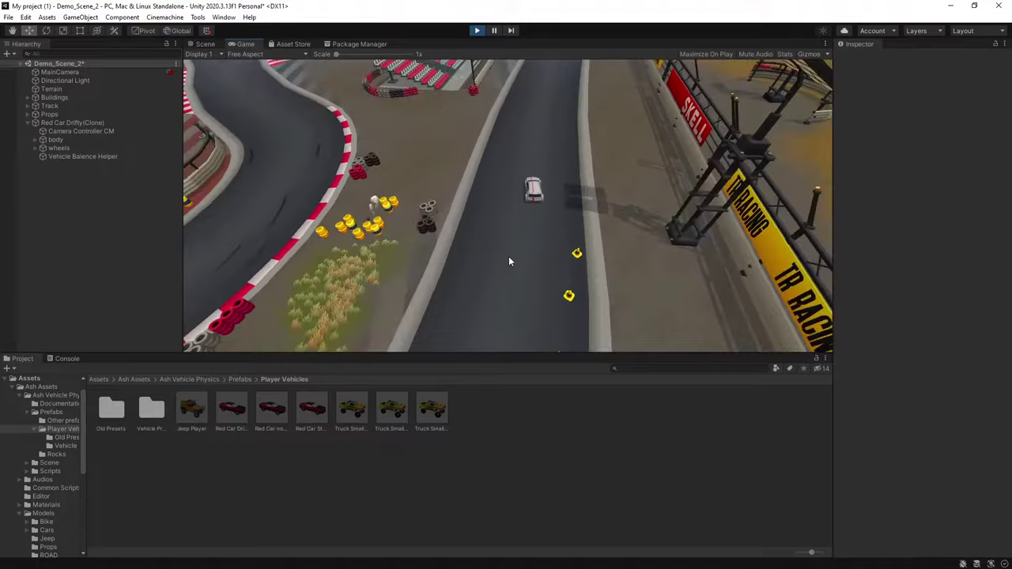
pyautogui.press('w')
pyautogui.press('a')
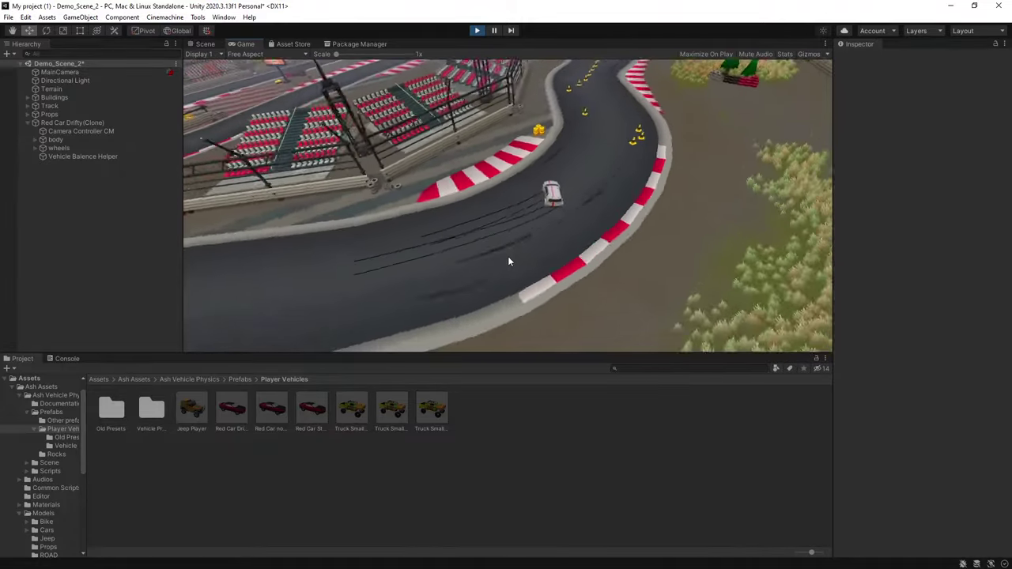
pyautogui.press('w')
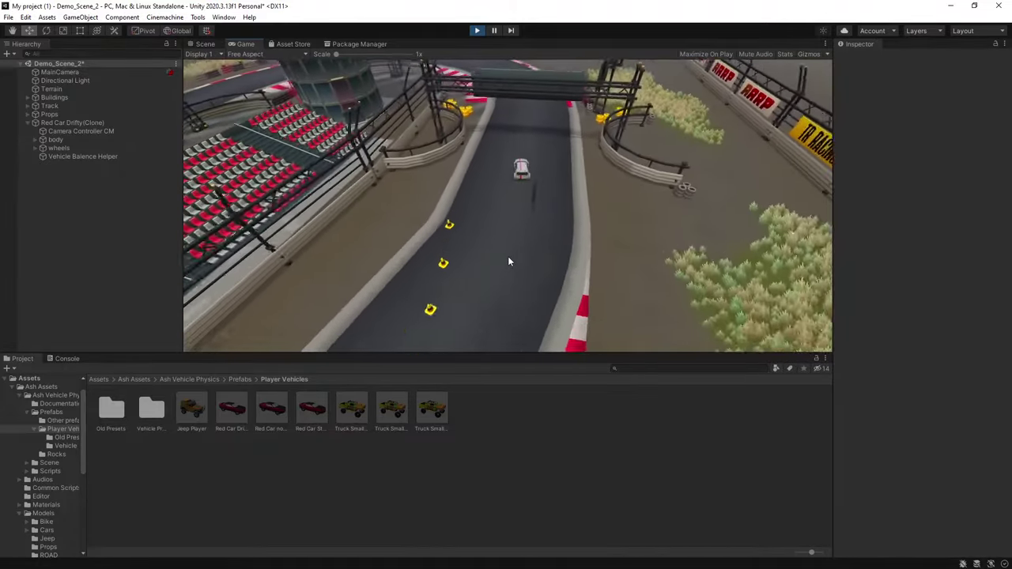
pyautogui.press('w')
pyautogui.press('a')
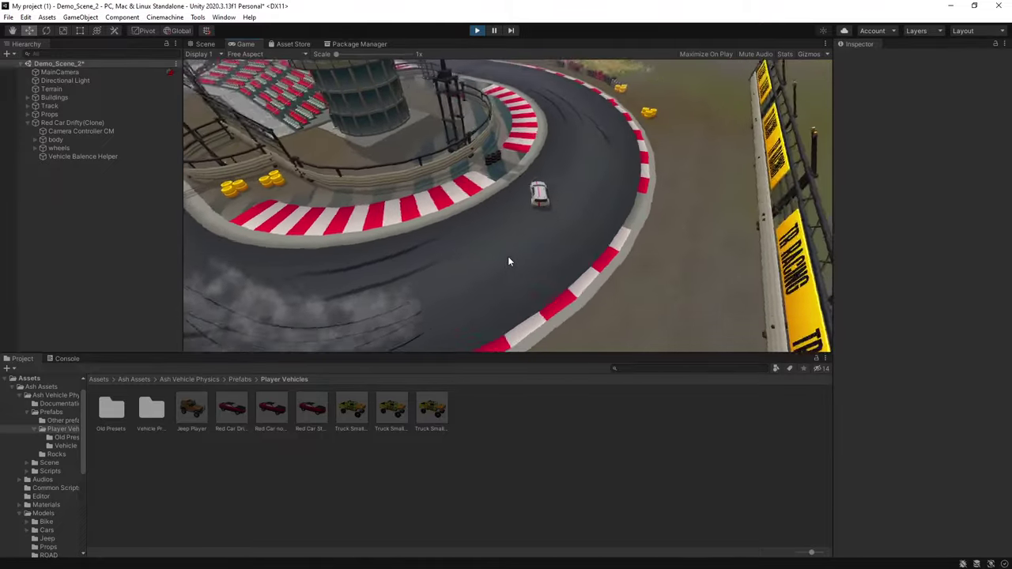
pyautogui.press('w')
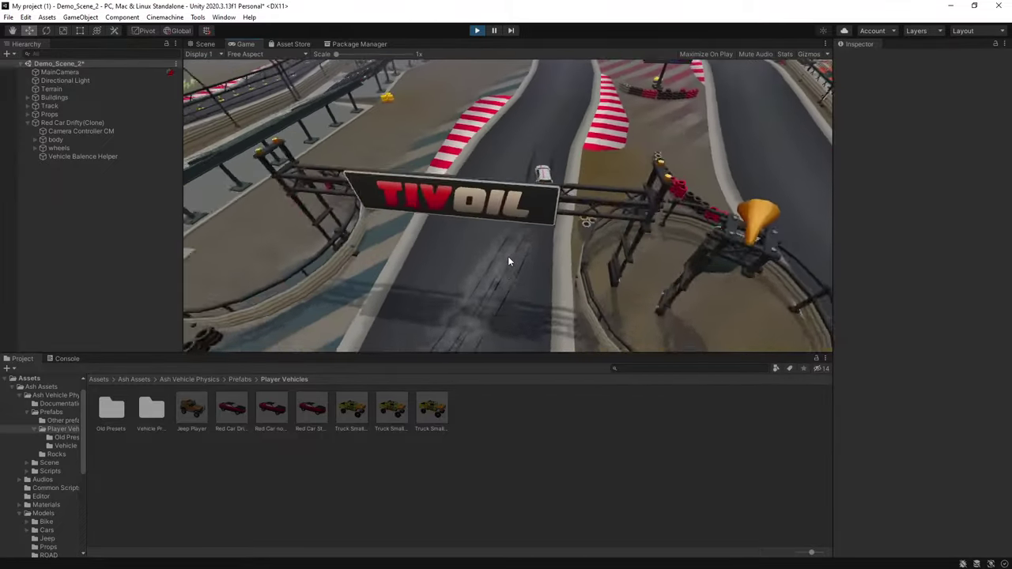
pyautogui.press('w')
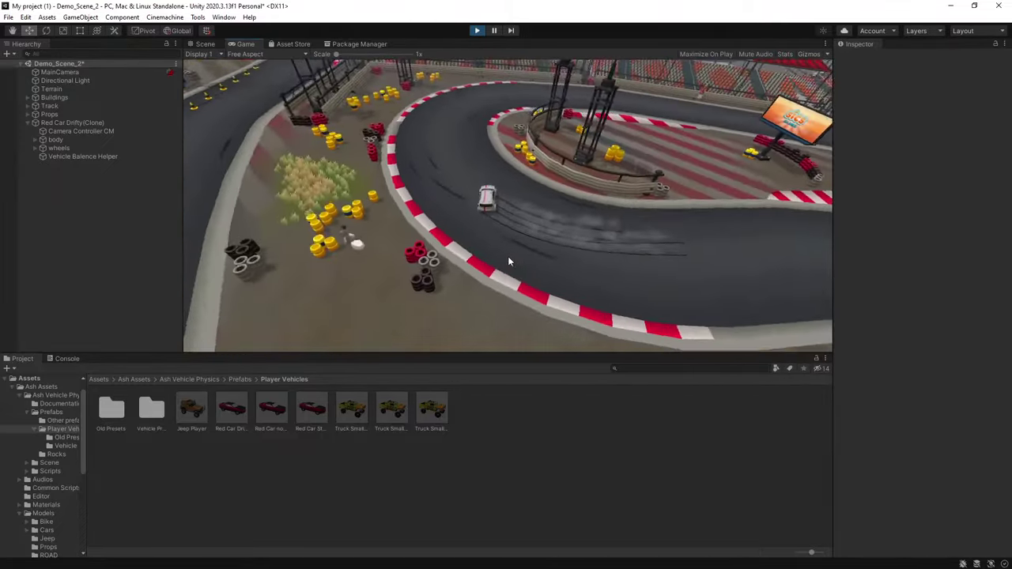
pyautogui.press('w')
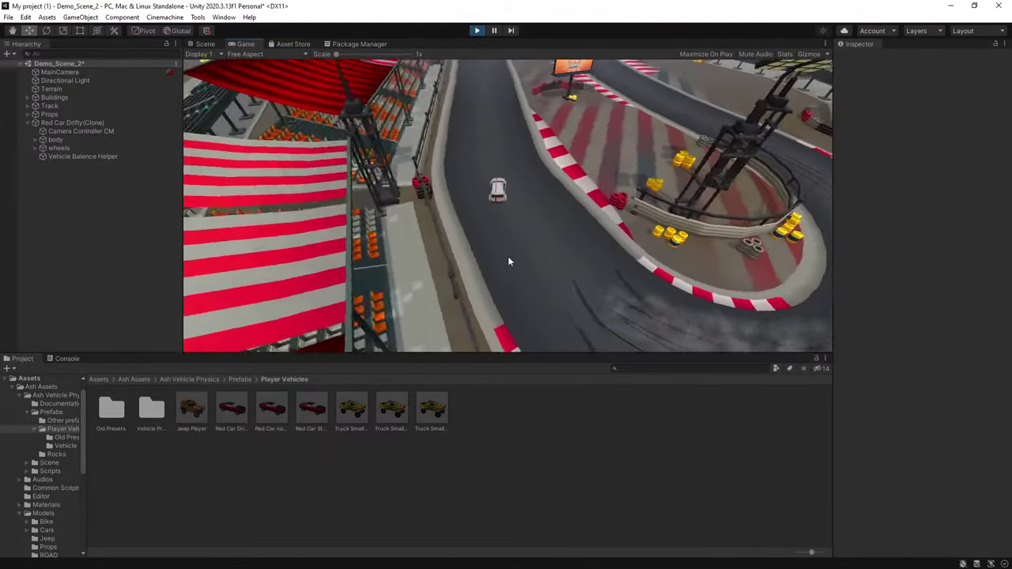
pyautogui.press('w')
pyautogui.click(477, 30)
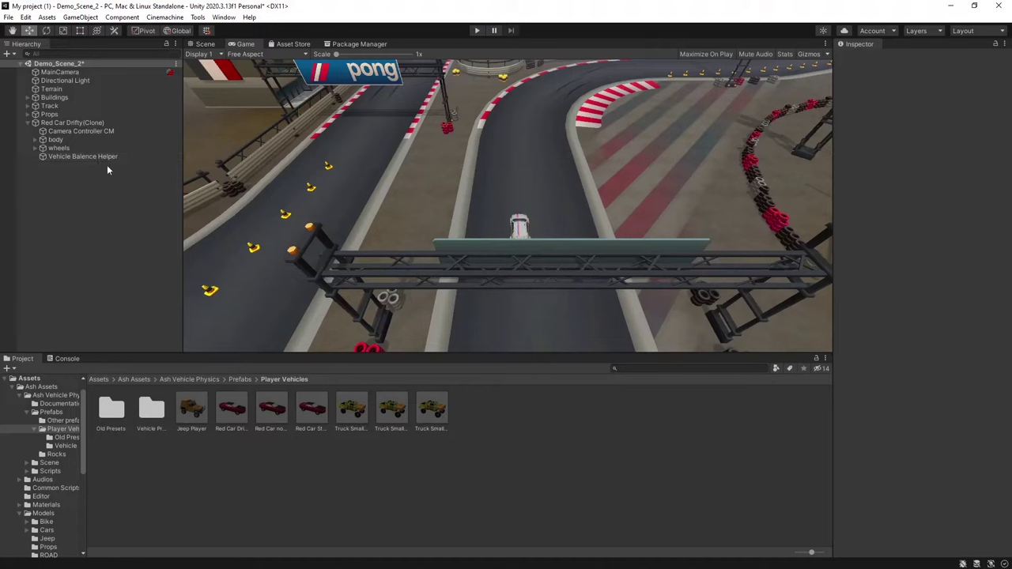
# Move Camera Controller CM out of Red Car Drifty(Clone) to the scene's root level in the hierarchy
pyautogui.click(71, 132)
pyautogui.moveTo(87, 136); pyautogui.dragTo(63, 122)
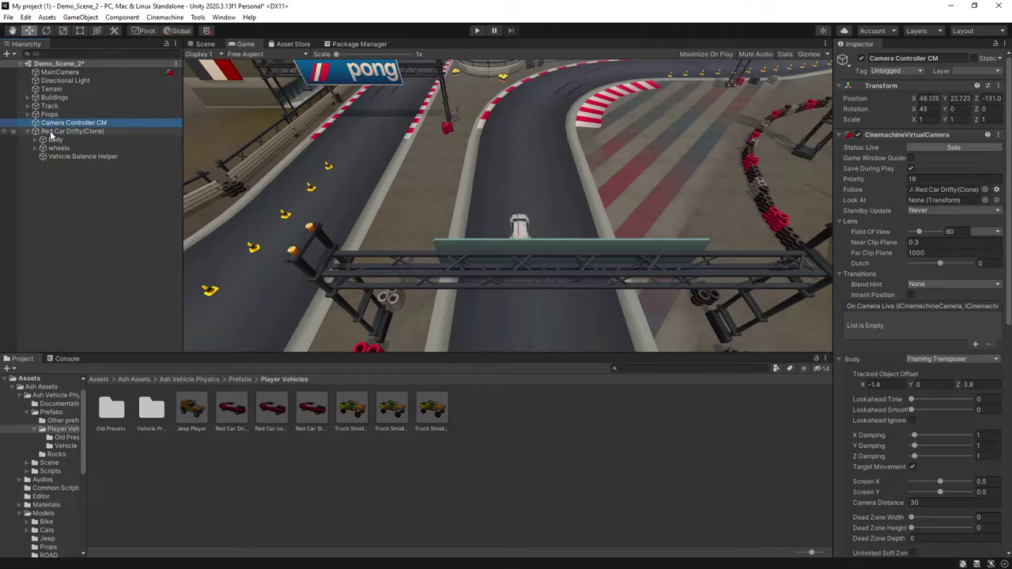
# Run the scene and drive the rally car around the track to test the detached follow camera
pyautogui.click(476, 30)
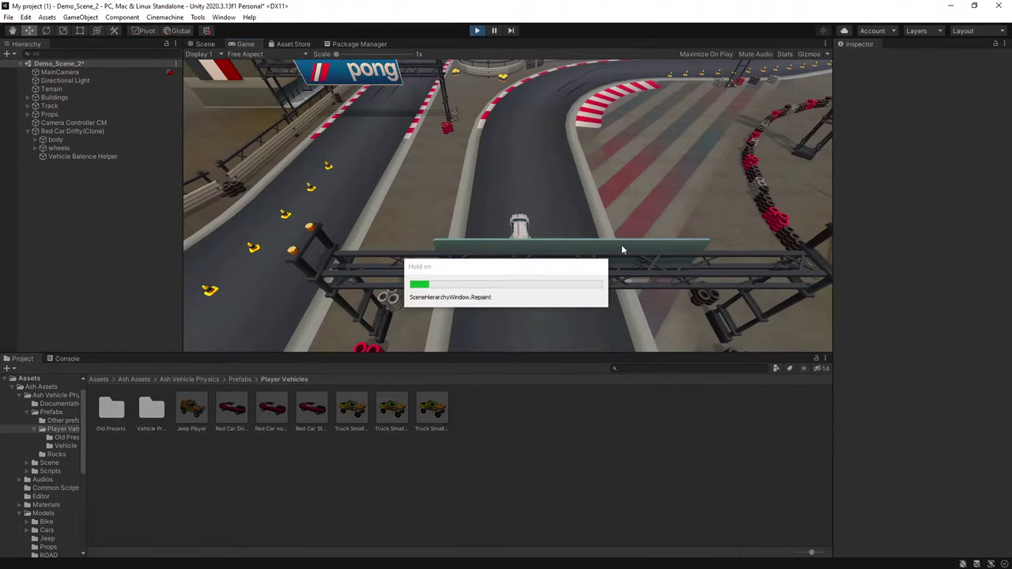
pyautogui.press('w')
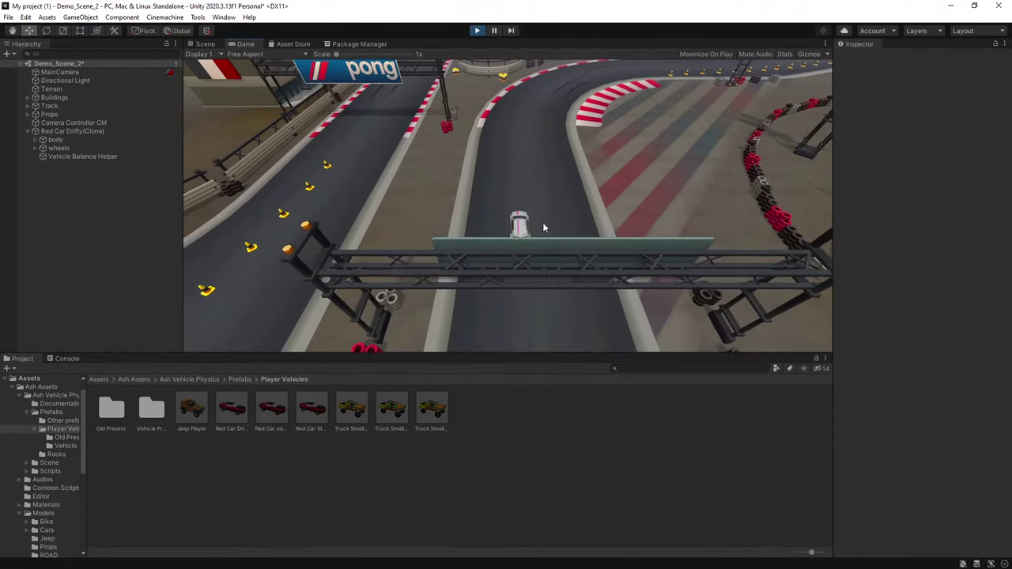
pyautogui.press('d')
pyautogui.press('w')
pyautogui.press('d')
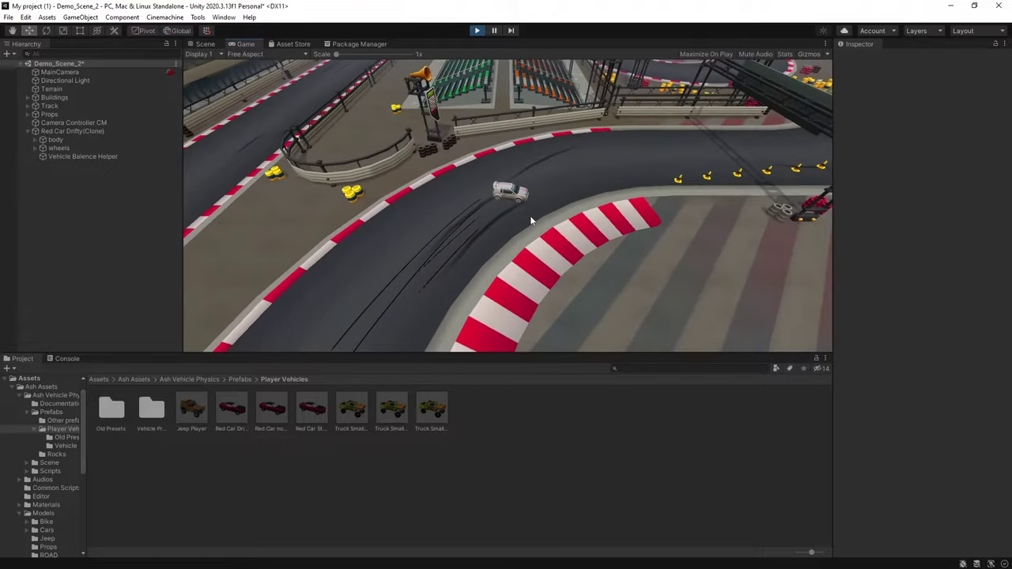
pyautogui.press('w')
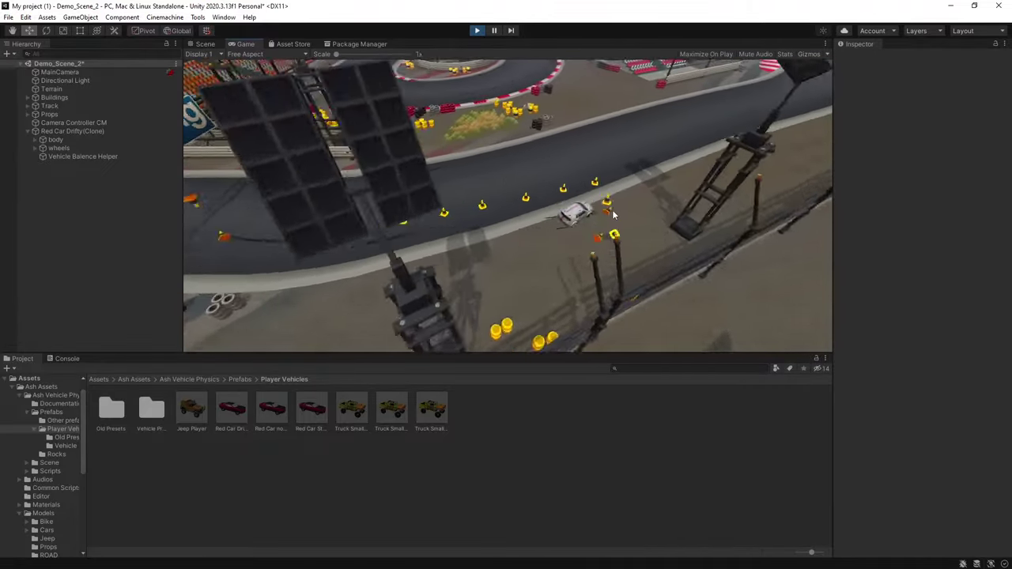
pyautogui.press('a')
pyautogui.press('d')
pyautogui.press('w')
pyautogui.press('d')
pyautogui.press('a')
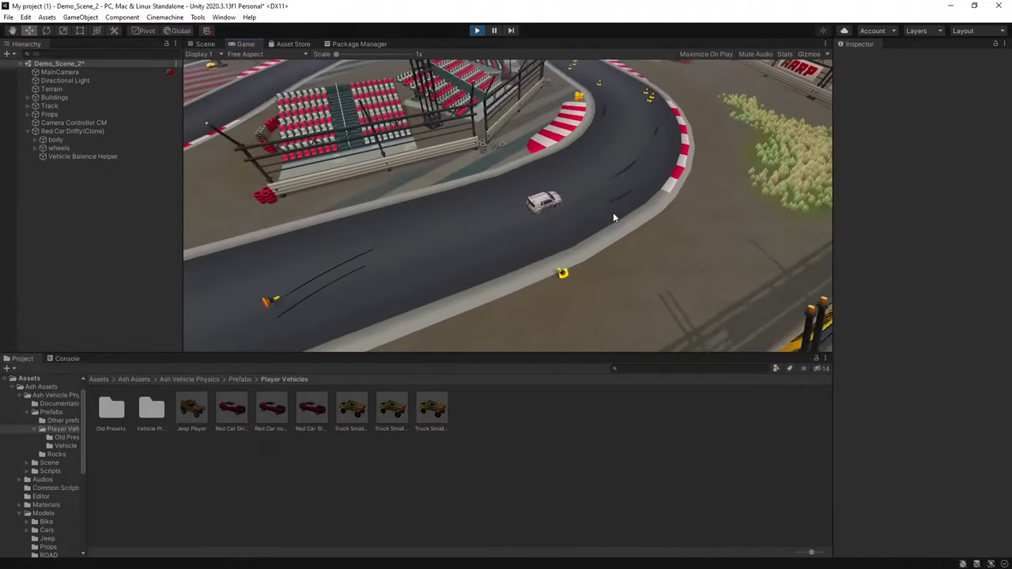
pyautogui.press('w')
pyautogui.press('d')
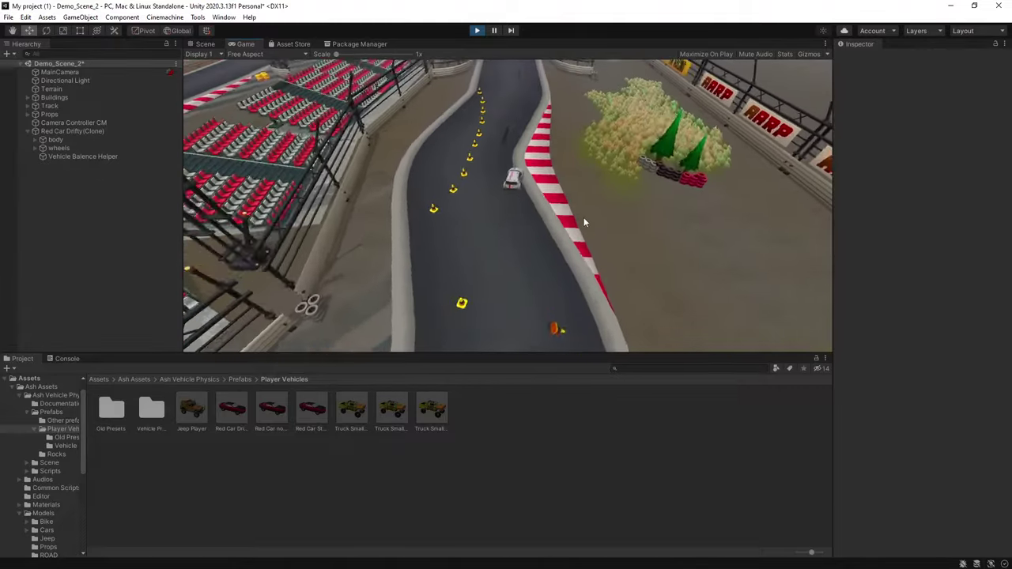
pyautogui.press('w')
pyautogui.press('a')
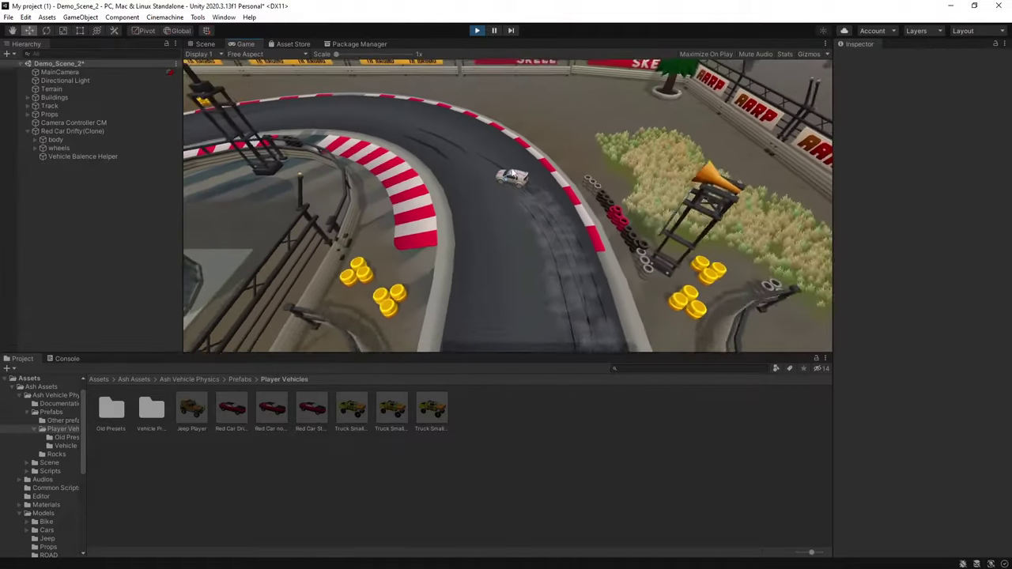
pyautogui.press('w')
pyautogui.press('a')
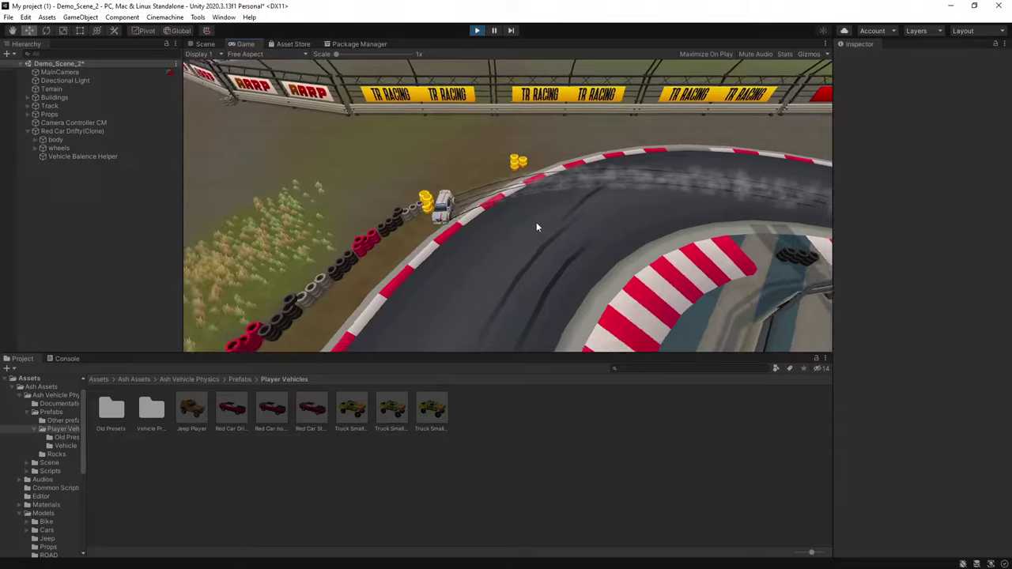
pyautogui.press('w')
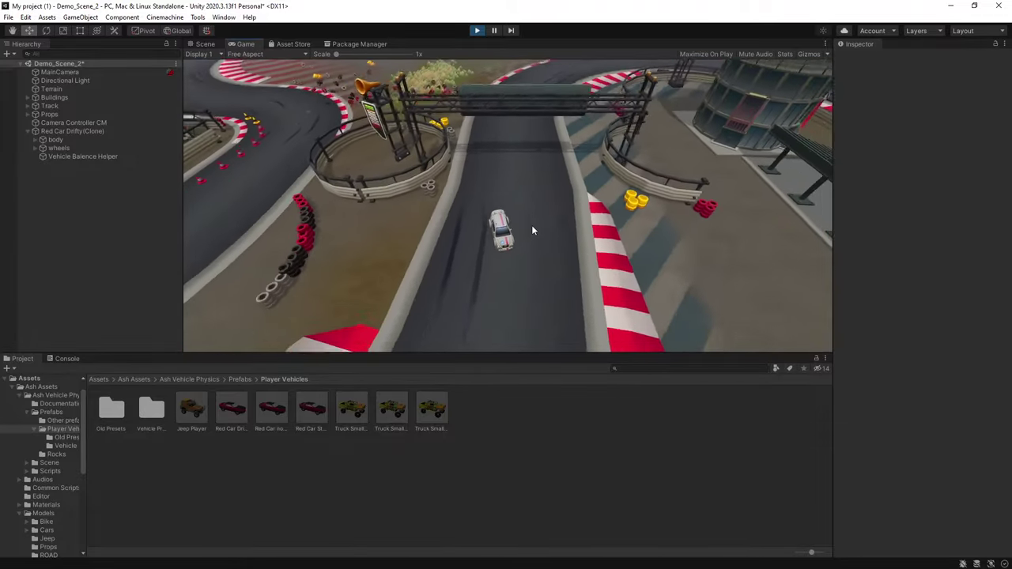
pyautogui.press('d')
pyautogui.press('w')
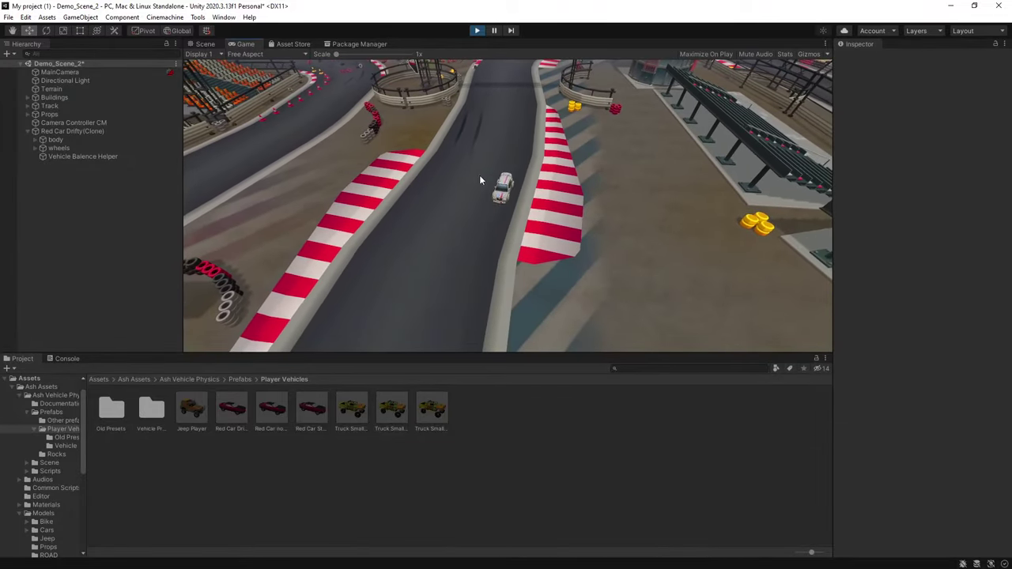
pyautogui.press('w')
pyautogui.press('a')
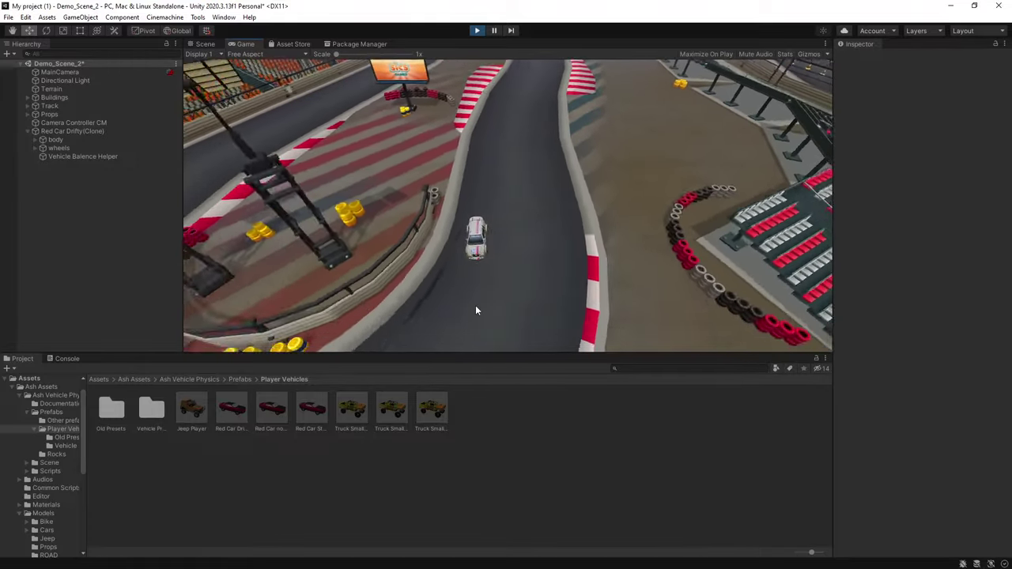
pyautogui.press('d')
pyautogui.press('w')
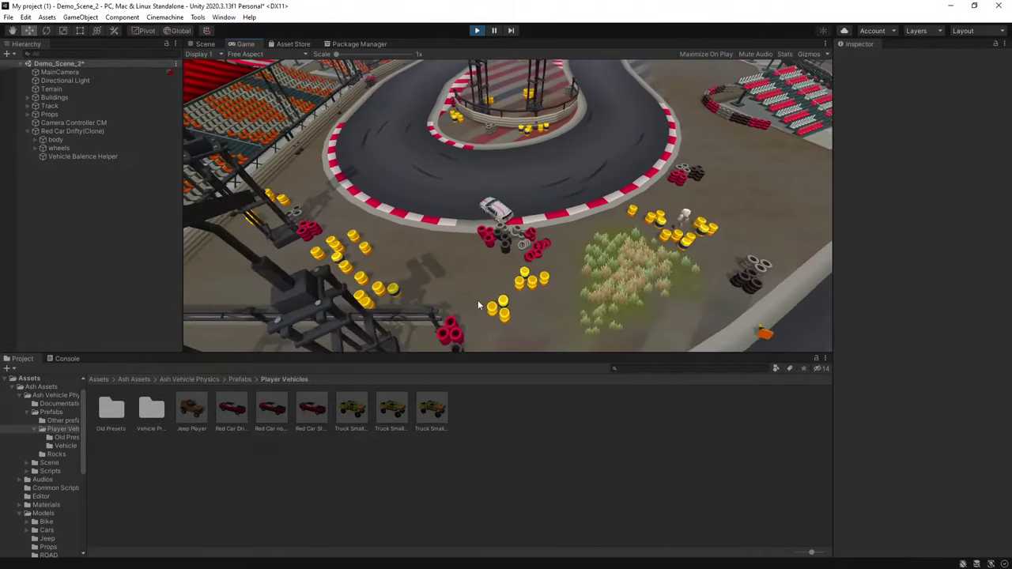
pyautogui.press('w')
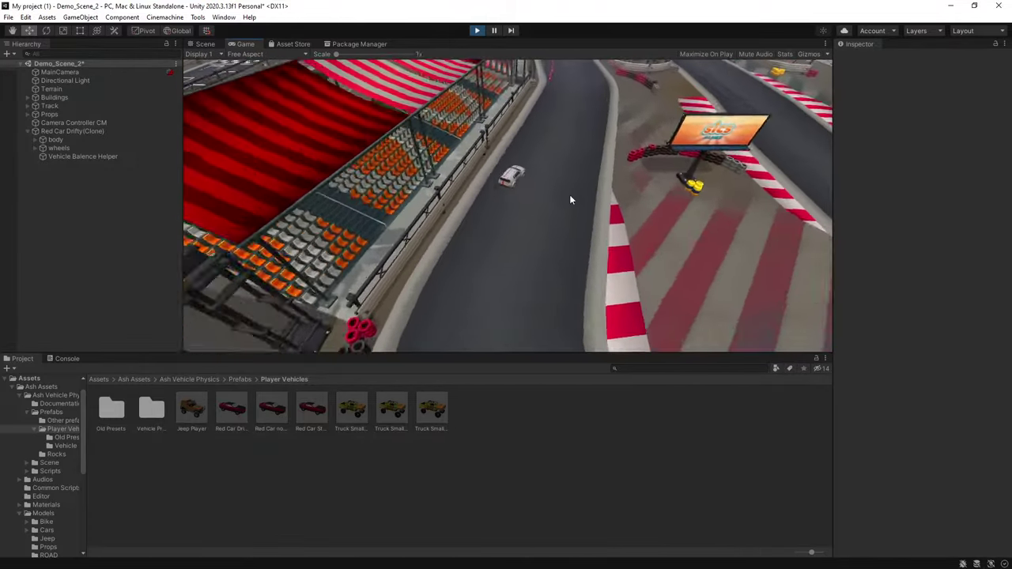
pyautogui.press('w')
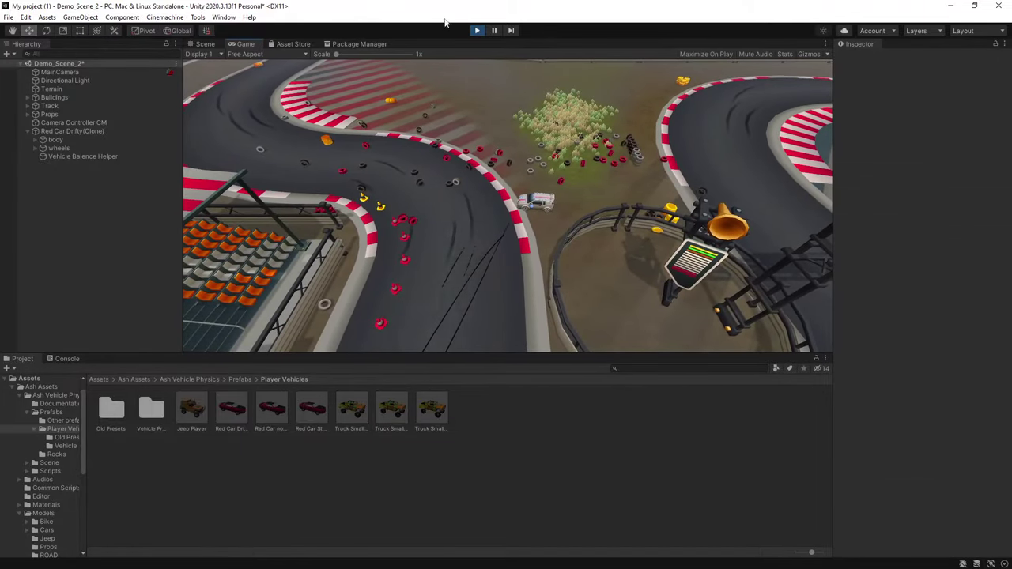
# Set Camera Controller CM's X, Y and Z Damping to 0.1 in its Framing Transposer body settings
pyautogui.click(79, 131)
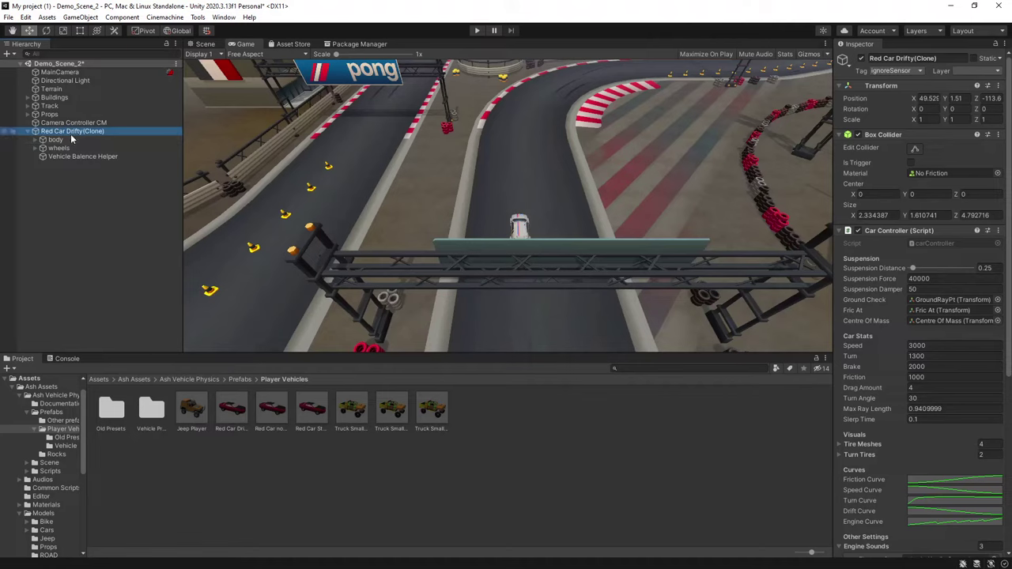
pyautogui.click(55, 124)
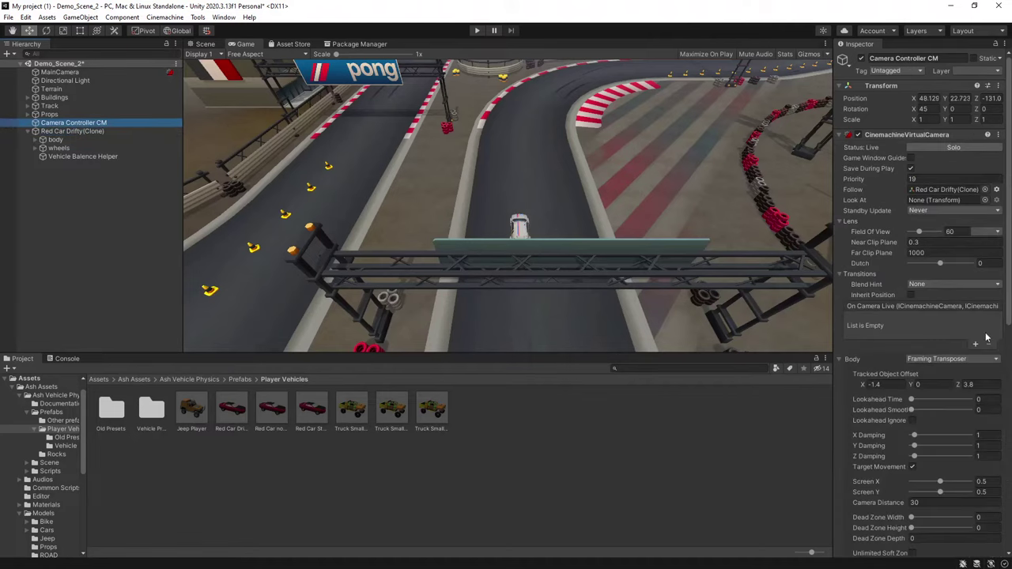
pyautogui.scroll(-3, 987, 338)
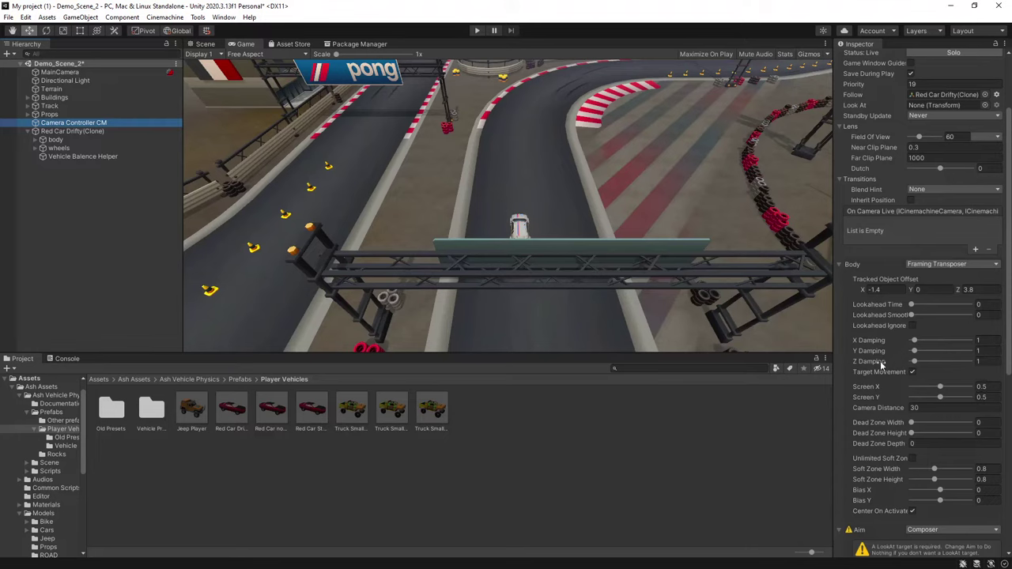
pyautogui.click(981, 340)
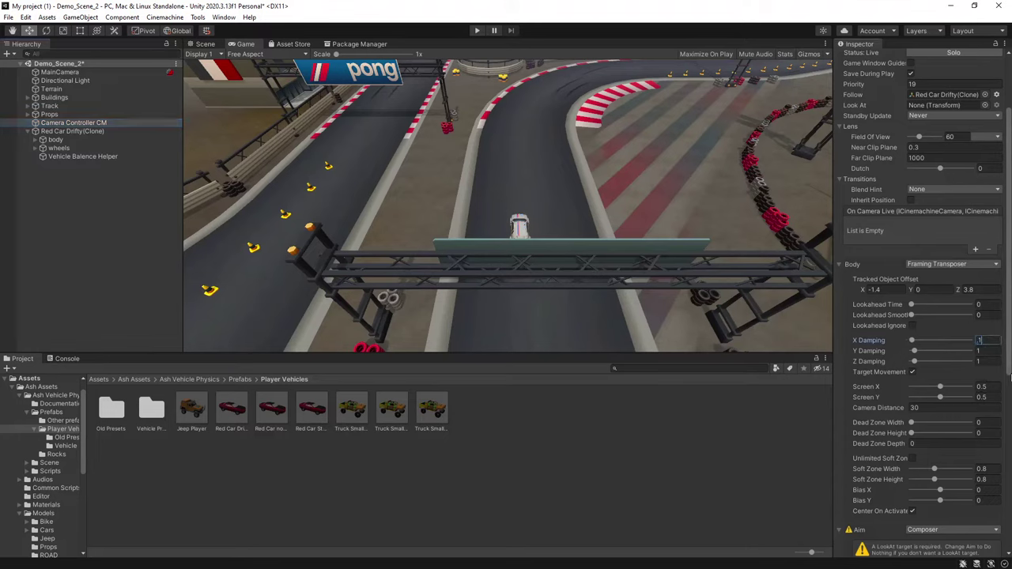
pyautogui.press('Tab')
pyautogui.write('.1')
pyautogui.press('Tab')
# Run the scene again and drive the car through the bends to check the camera's reduced damping
pyautogui.click(479, 30)
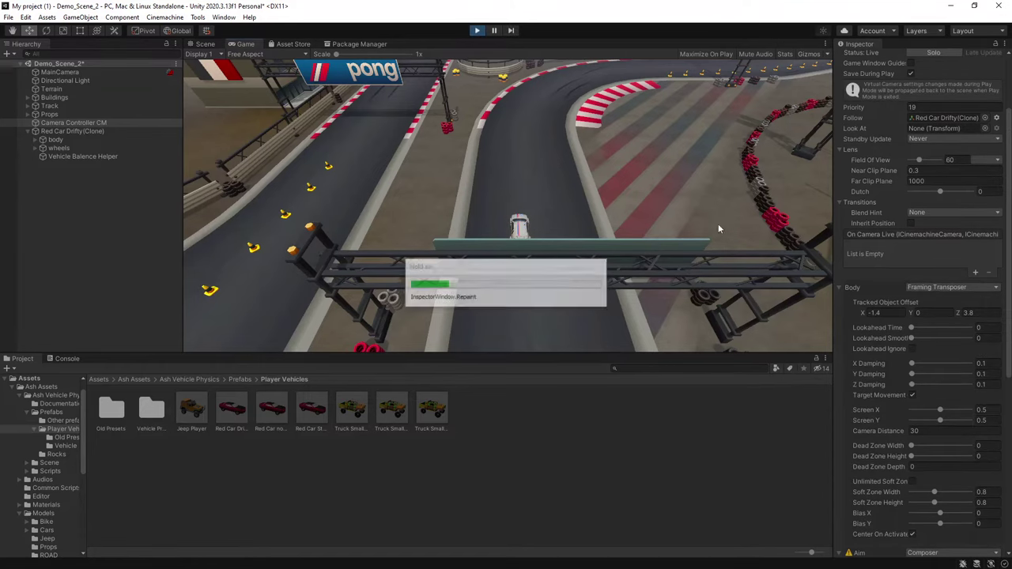
pyautogui.press('w')
pyautogui.press('d')
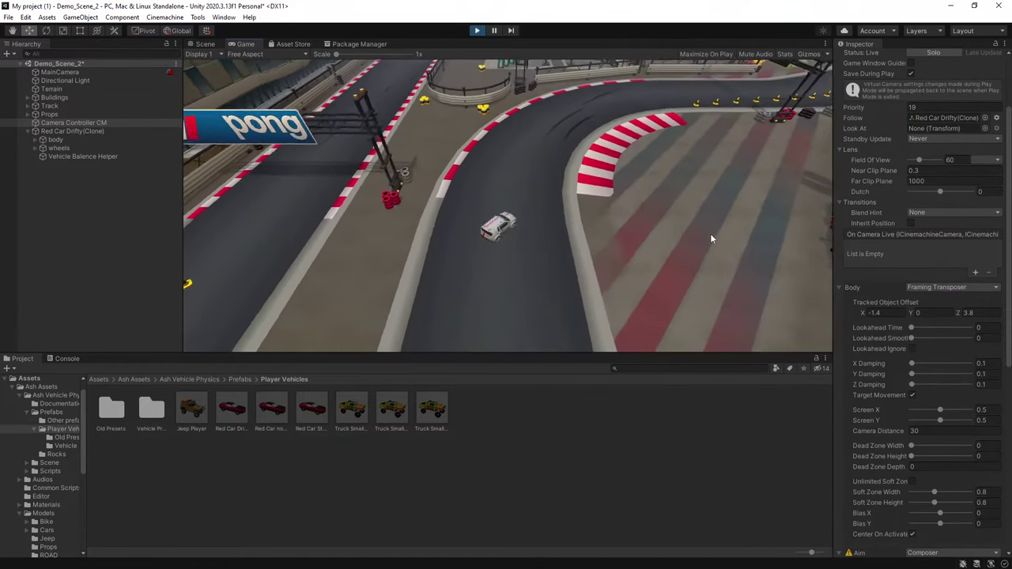
pyautogui.click(159, 225)
pyautogui.click(544, 241)
pyautogui.press('w')
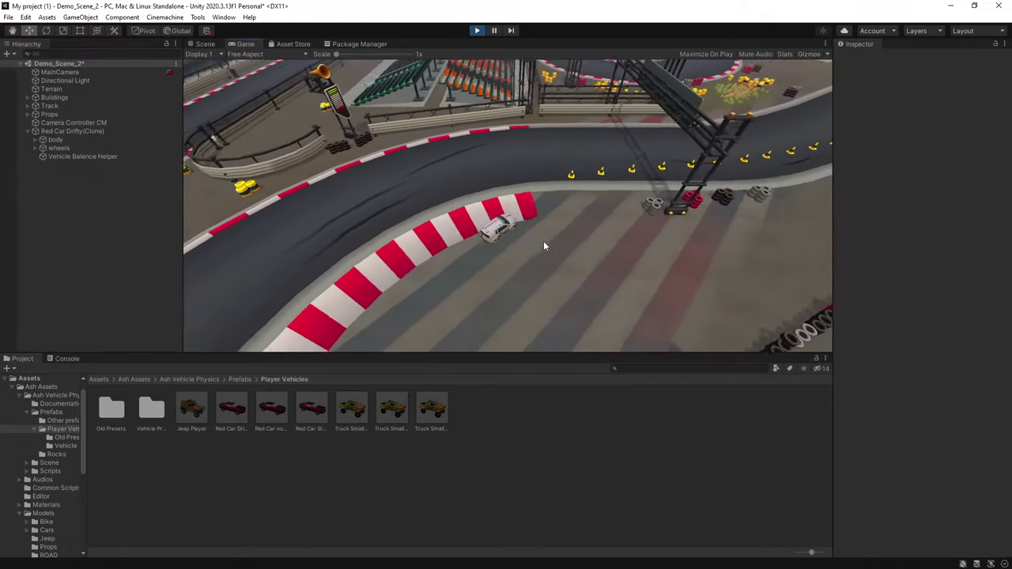
pyautogui.press('w')
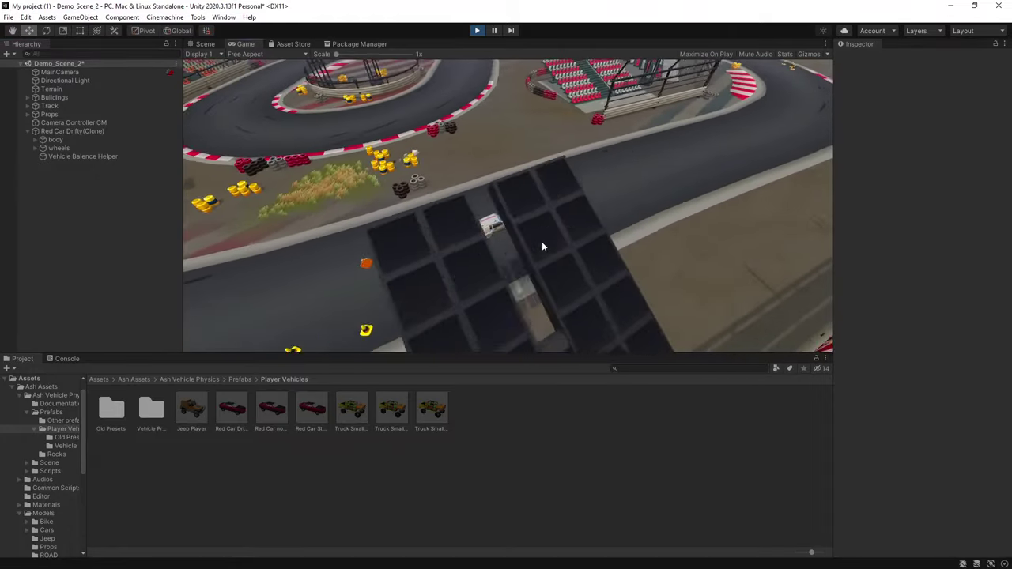
pyautogui.press('w')
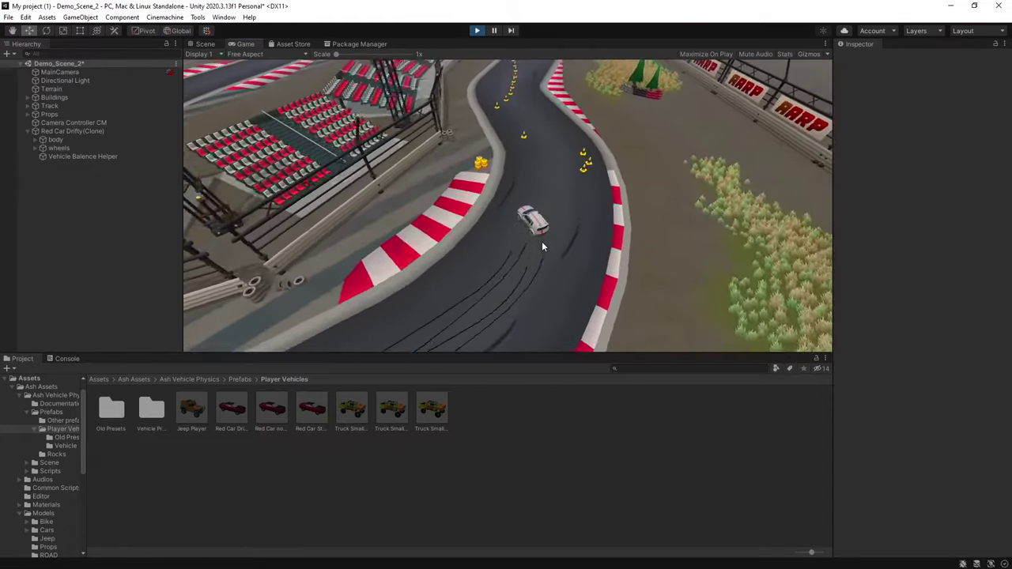
pyautogui.press('w')
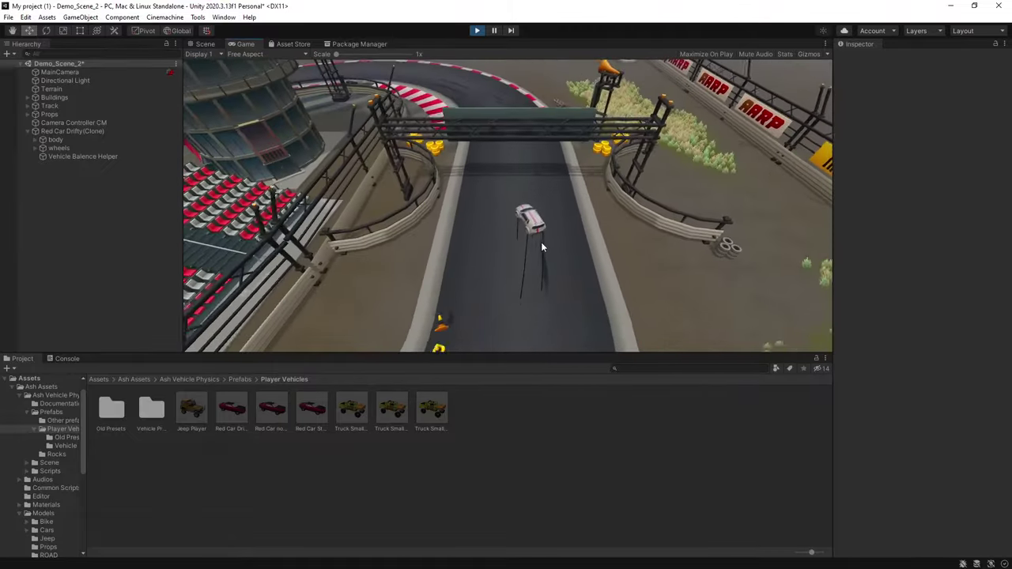
pyautogui.press('w')
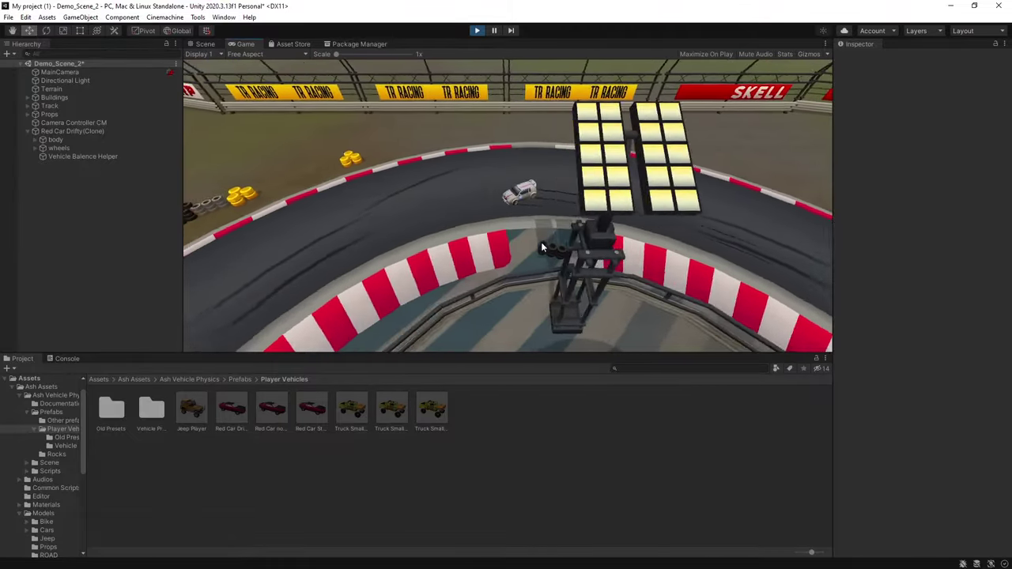
pyautogui.press('w')
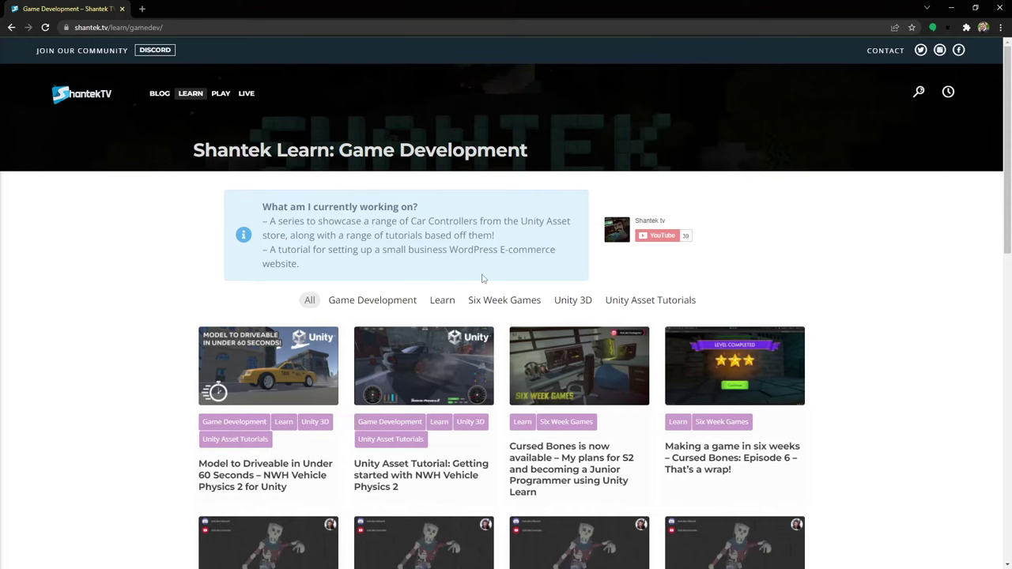
pyautogui.scroll(-1, 644, 300)
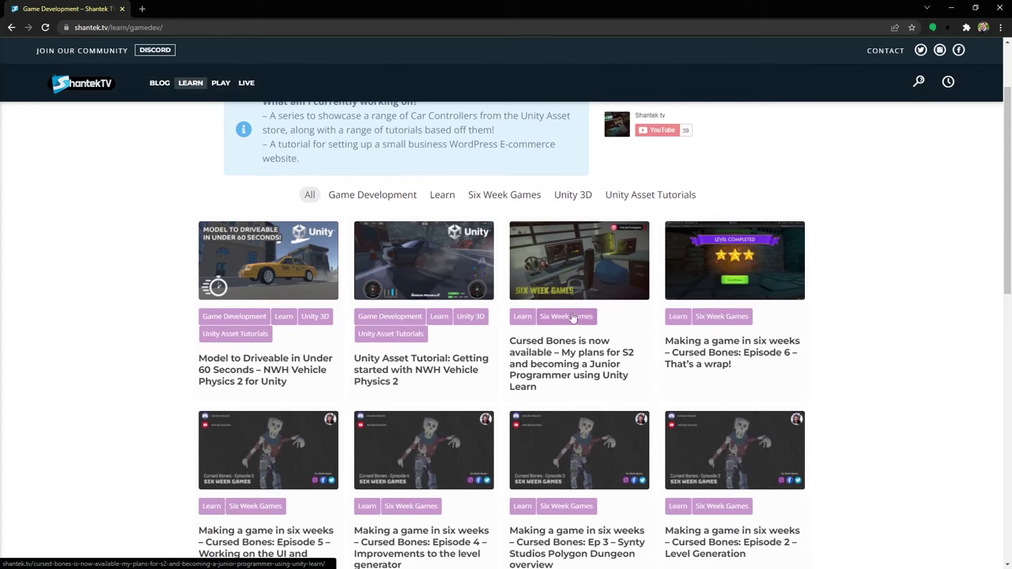
pyautogui.scroll(1, 570, 324)
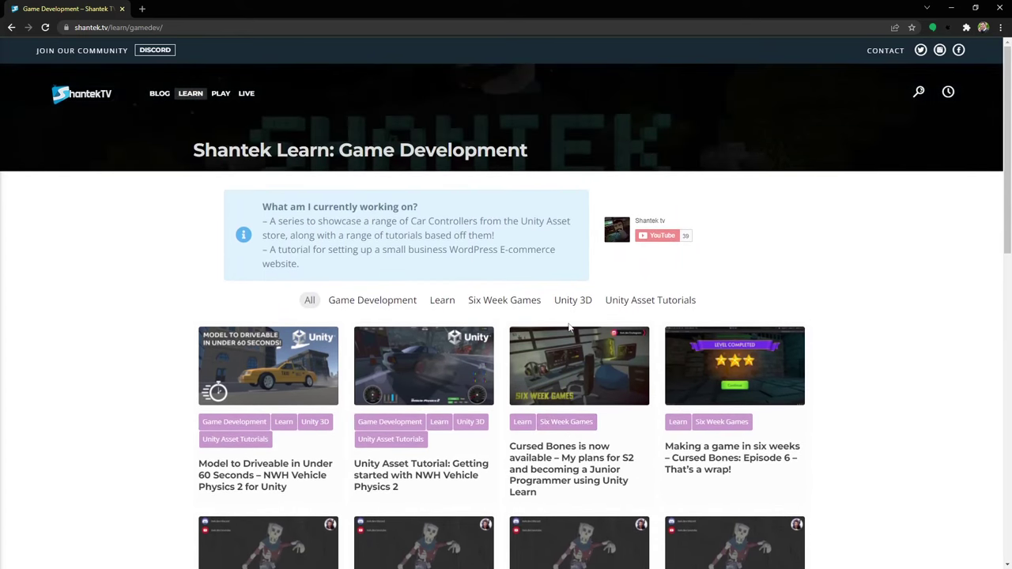